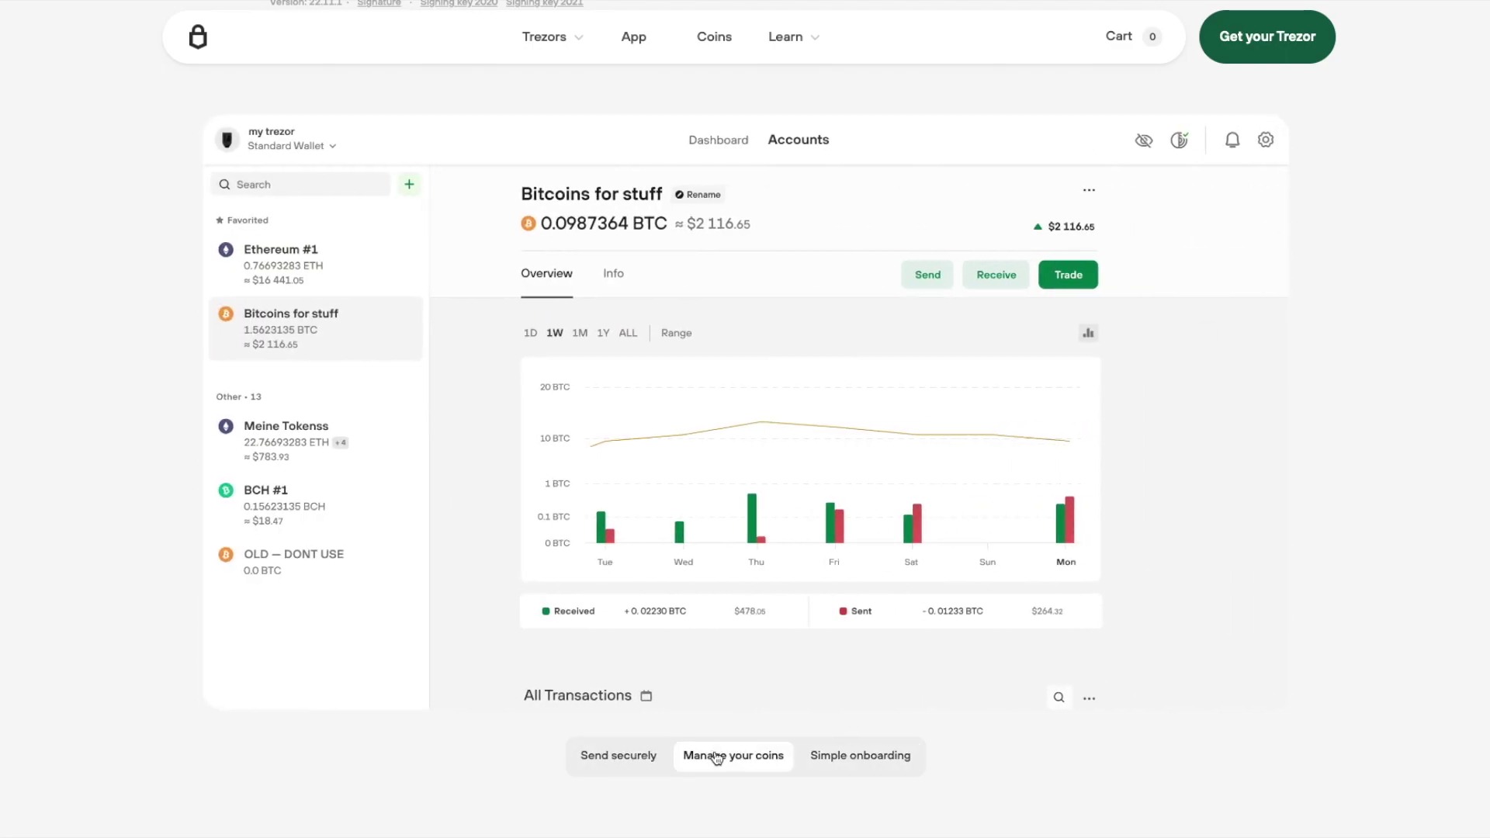
- Switch the app showcase to the Simple onboarding preview with its wallet backup screen
{"action": "left_click", "coordinate": [834, 758]}
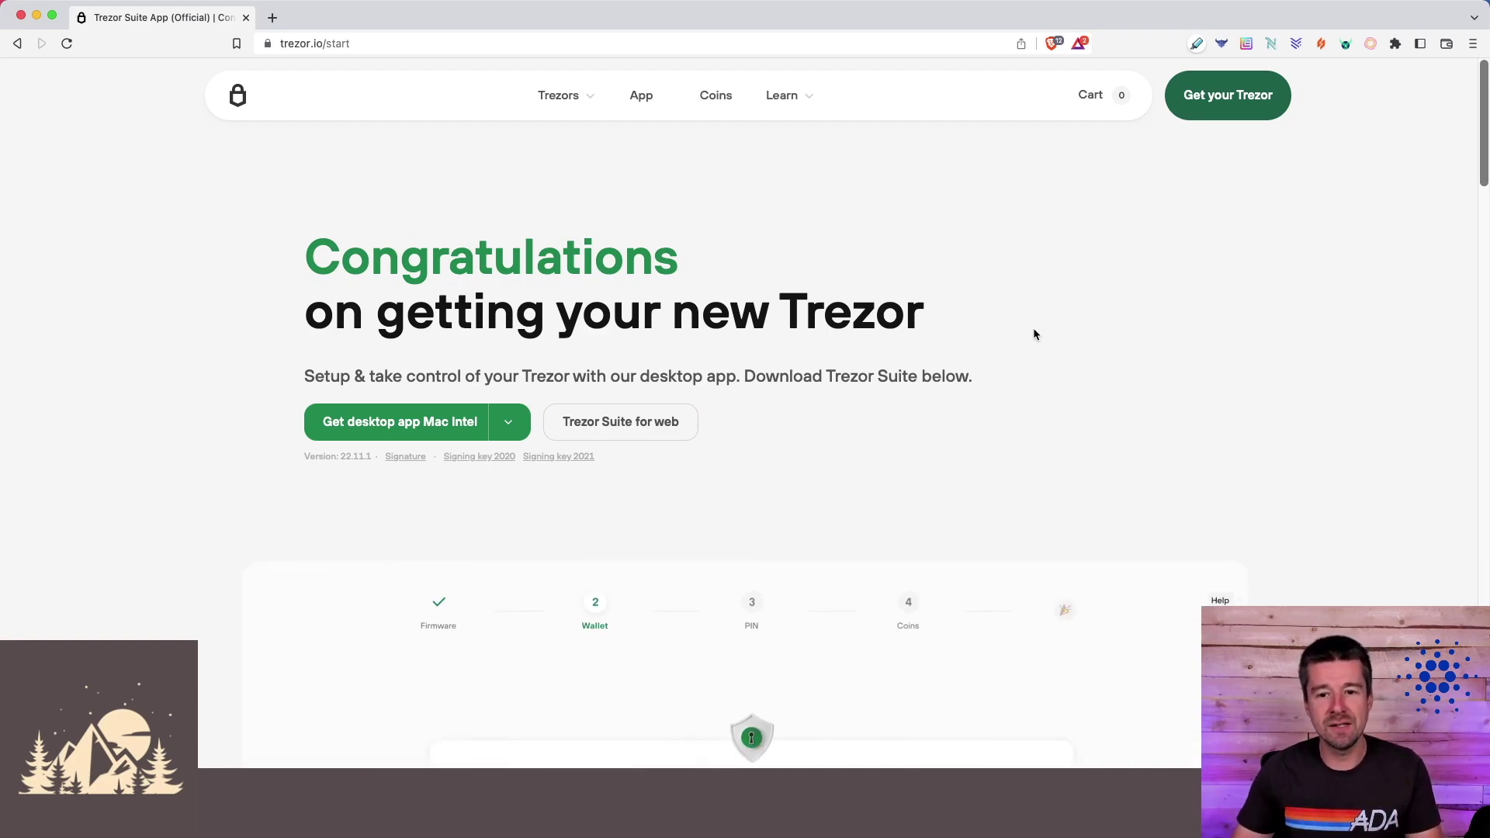
- Highlight the words 'Trezor Suite' in the intro text, then clear the highlight
{"action": "left_click_drag", "start_coordinate": [825, 377], "coordinate": [920, 372]}
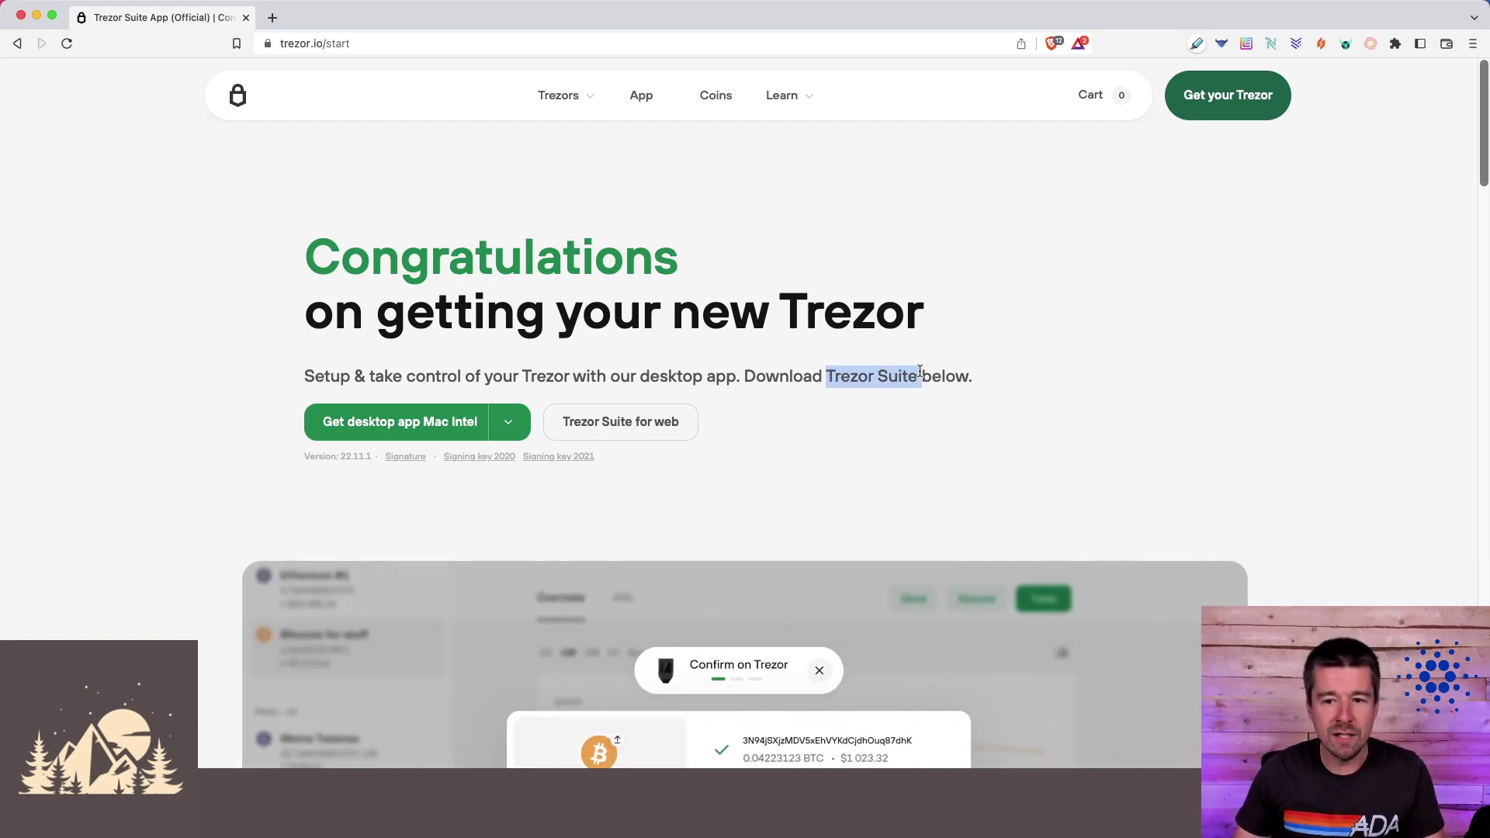
{"action": "left_click", "coordinate": [1033, 365]}
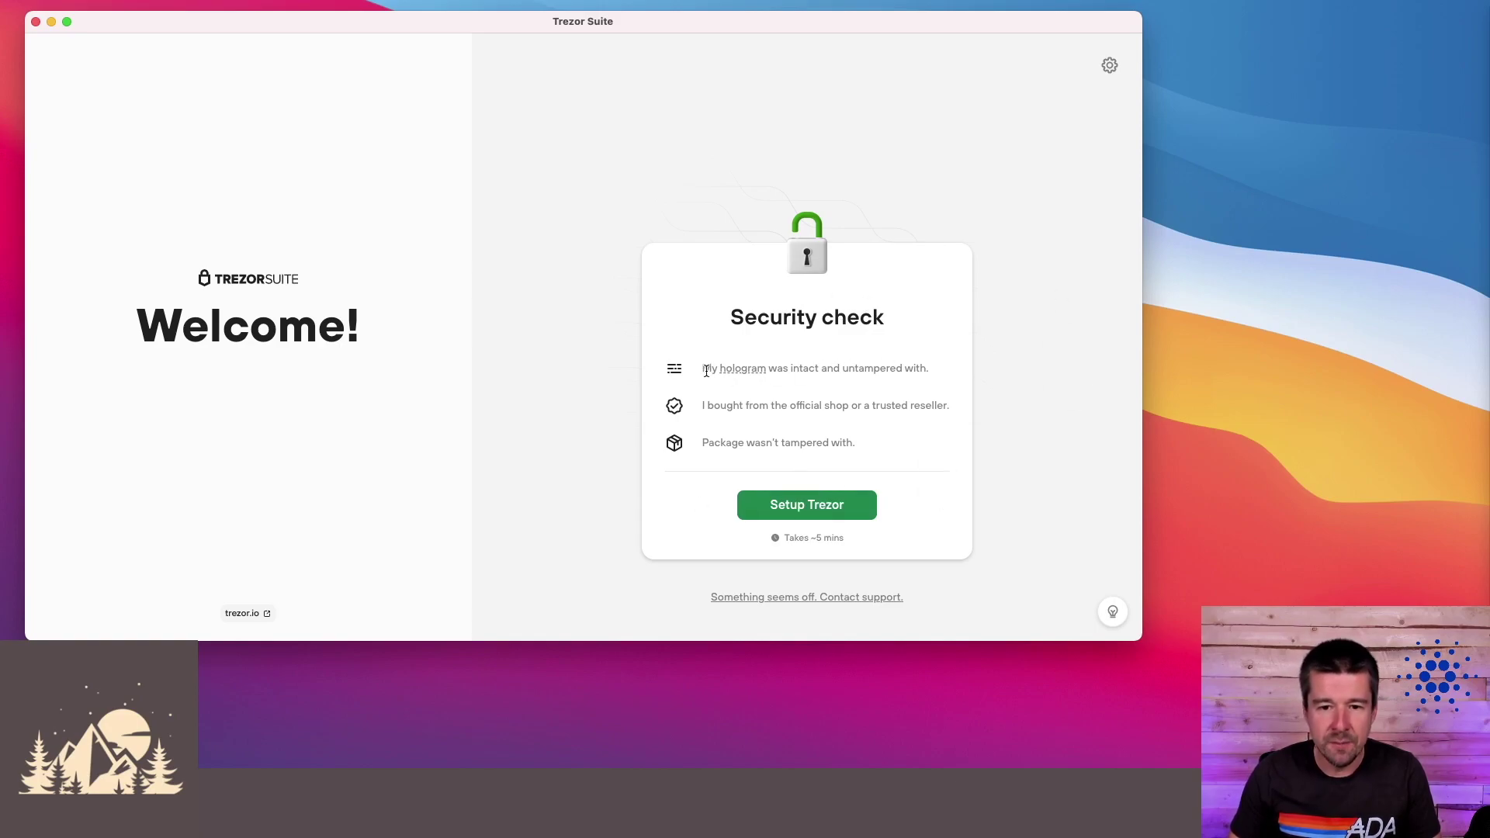
- Highlight the hologram, official shop and untampered package checks in turn, then start Trezor setup
{"action": "left_click_drag", "start_coordinate": [703, 370], "coordinate": [890, 368]}
{"action": "left_click", "coordinate": [889, 368]}
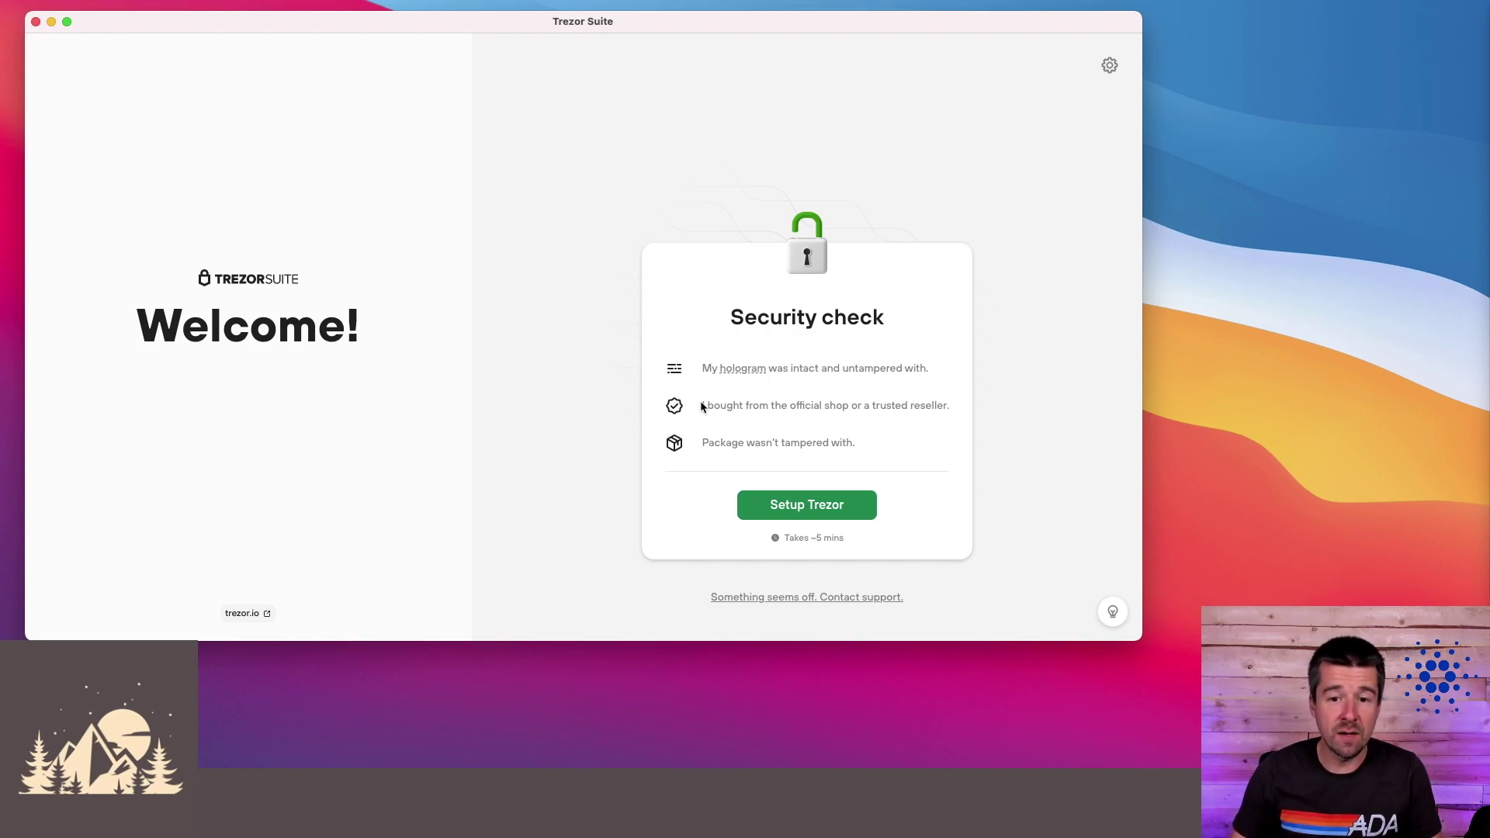
{"action": "left_click_drag", "start_coordinate": [701, 406], "coordinate": [925, 406]}
{"action": "left_click", "coordinate": [831, 406]}
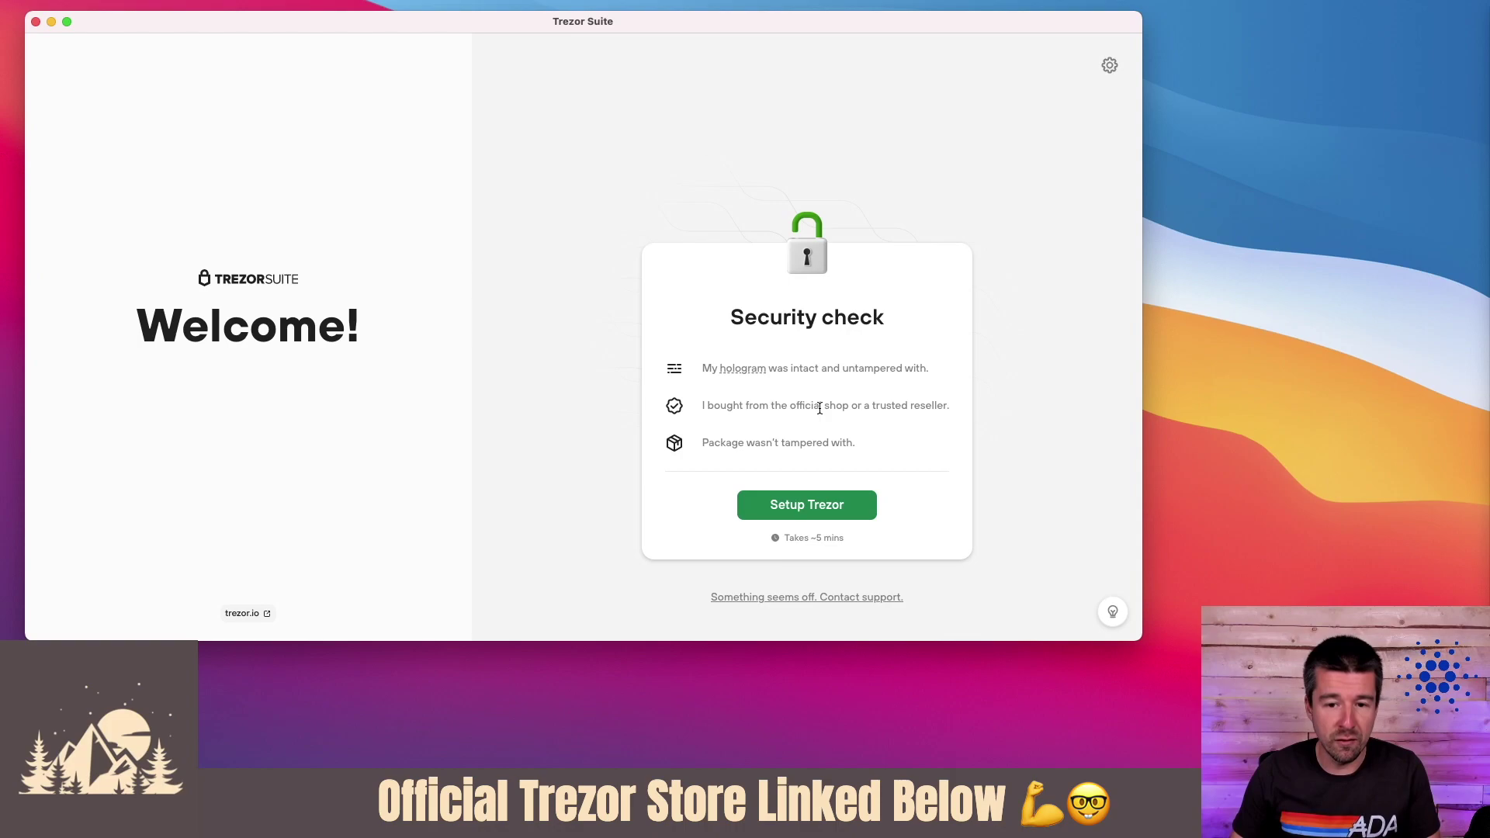
{"action": "left_click_drag", "start_coordinate": [701, 444], "coordinate": [869, 442]}
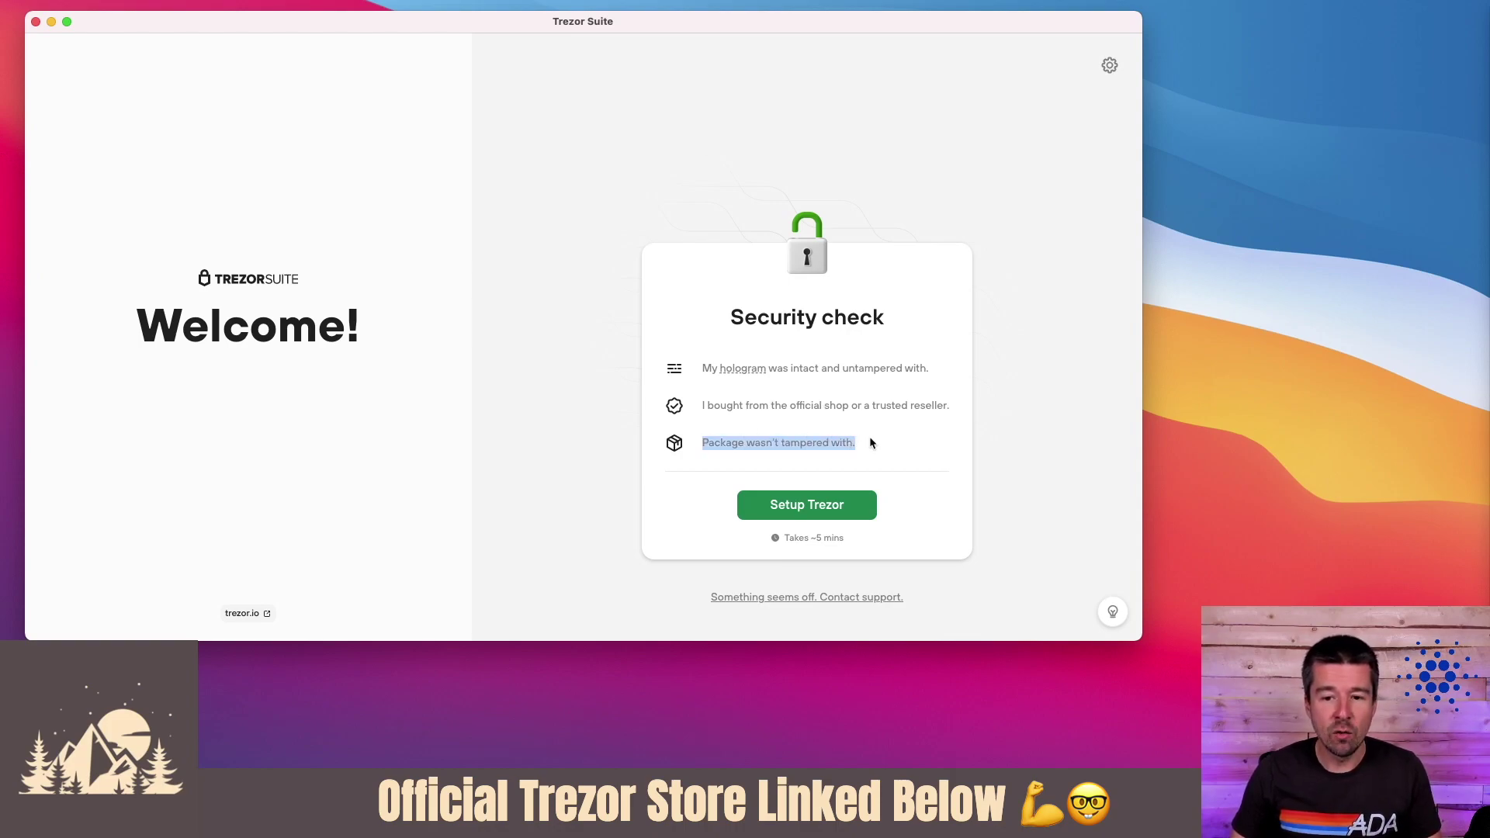
{"action": "left_click", "coordinate": [870, 442]}
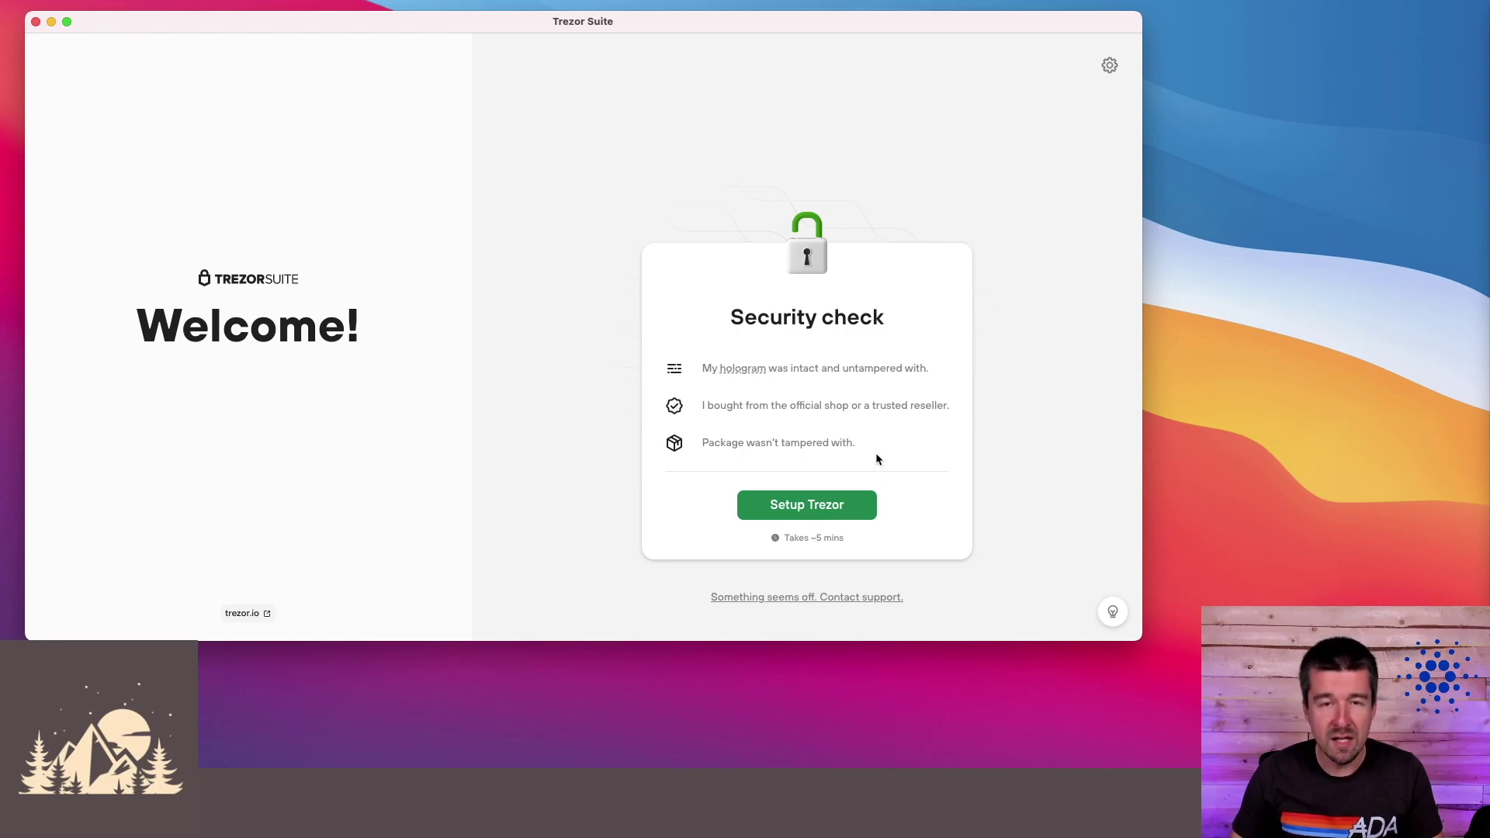
{"action": "left_click", "coordinate": [818, 512]}
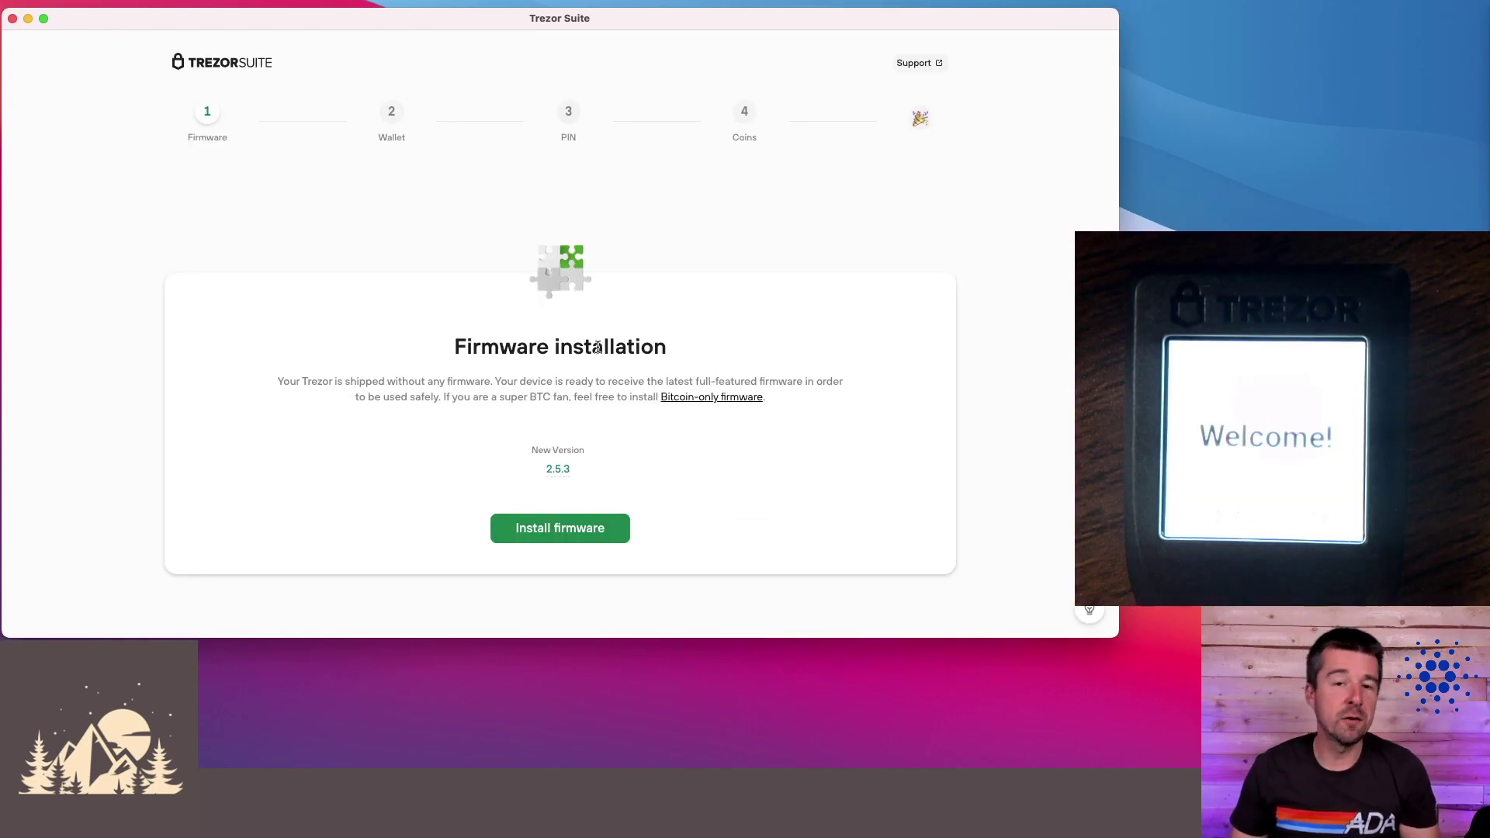
- Install Universal firmware 2.5.3 on the device and continue once it completes
{"action": "left_click_drag", "start_coordinate": [469, 349], "coordinate": [692, 340]}
{"action": "left_click", "coordinate": [696, 339]}
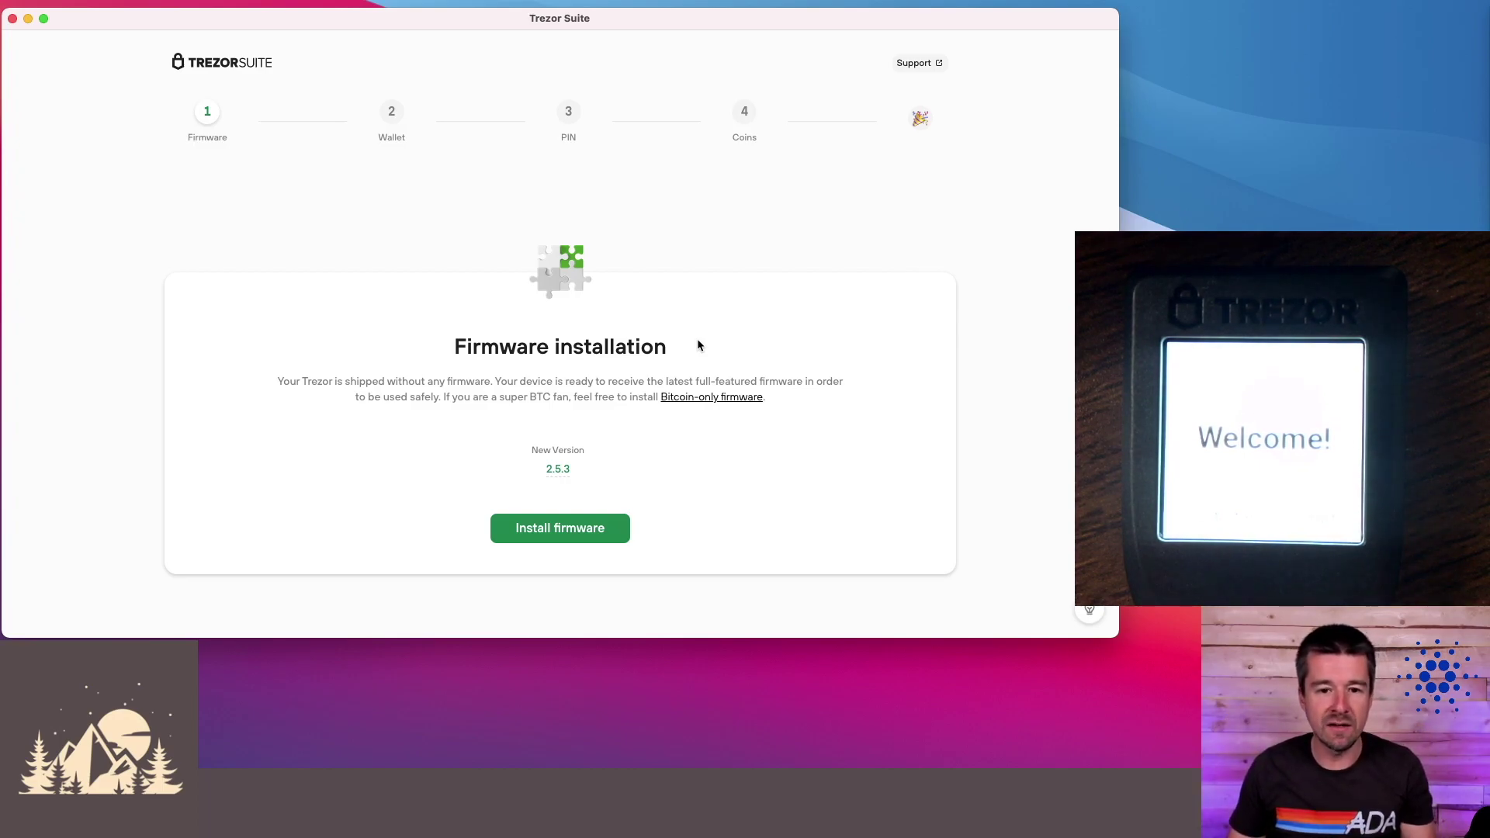
{"action": "left_click", "coordinate": [557, 534]}
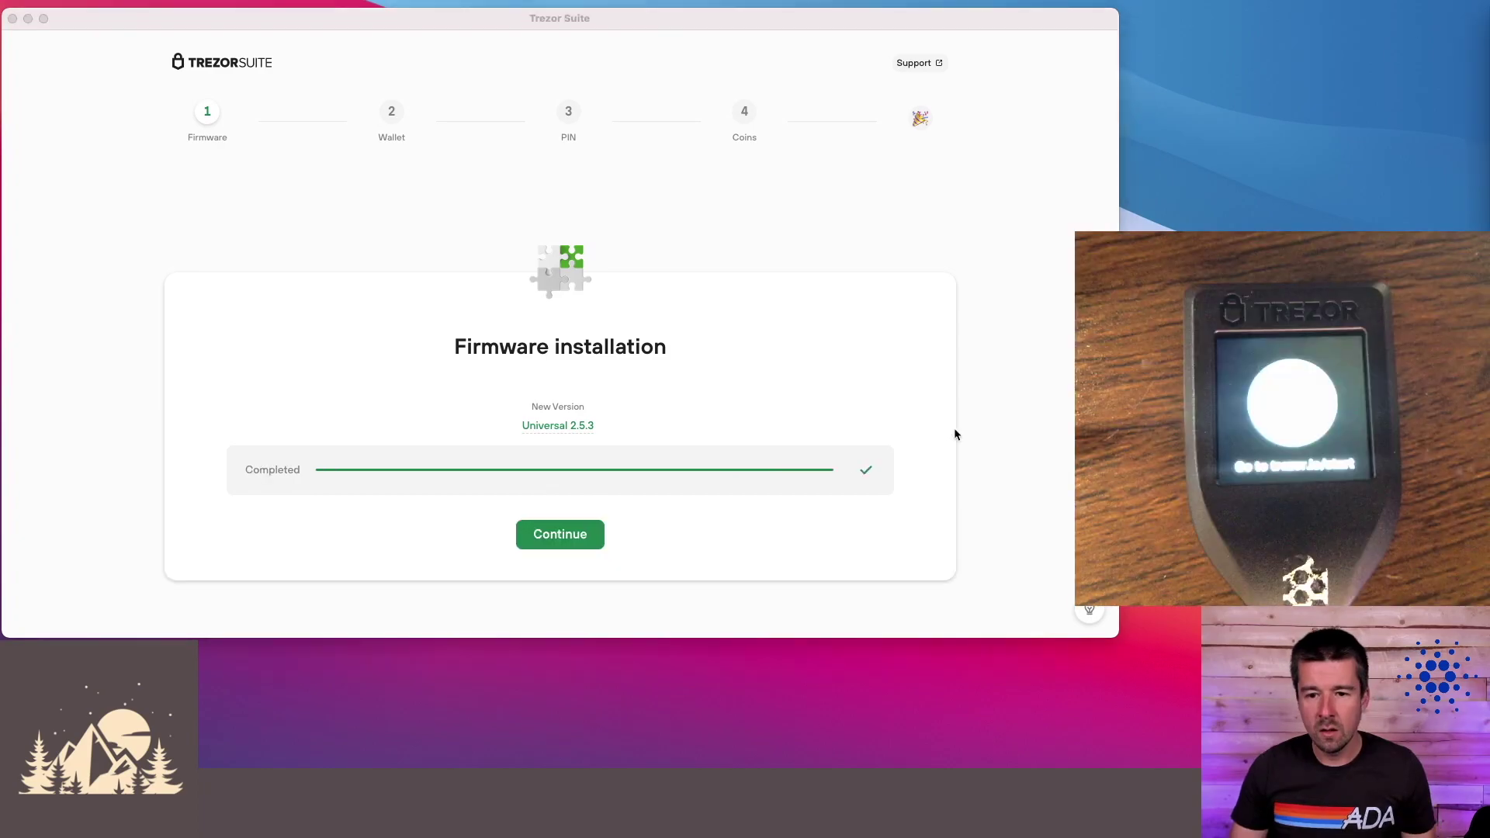
{"action": "left_click", "coordinate": [565, 540]}
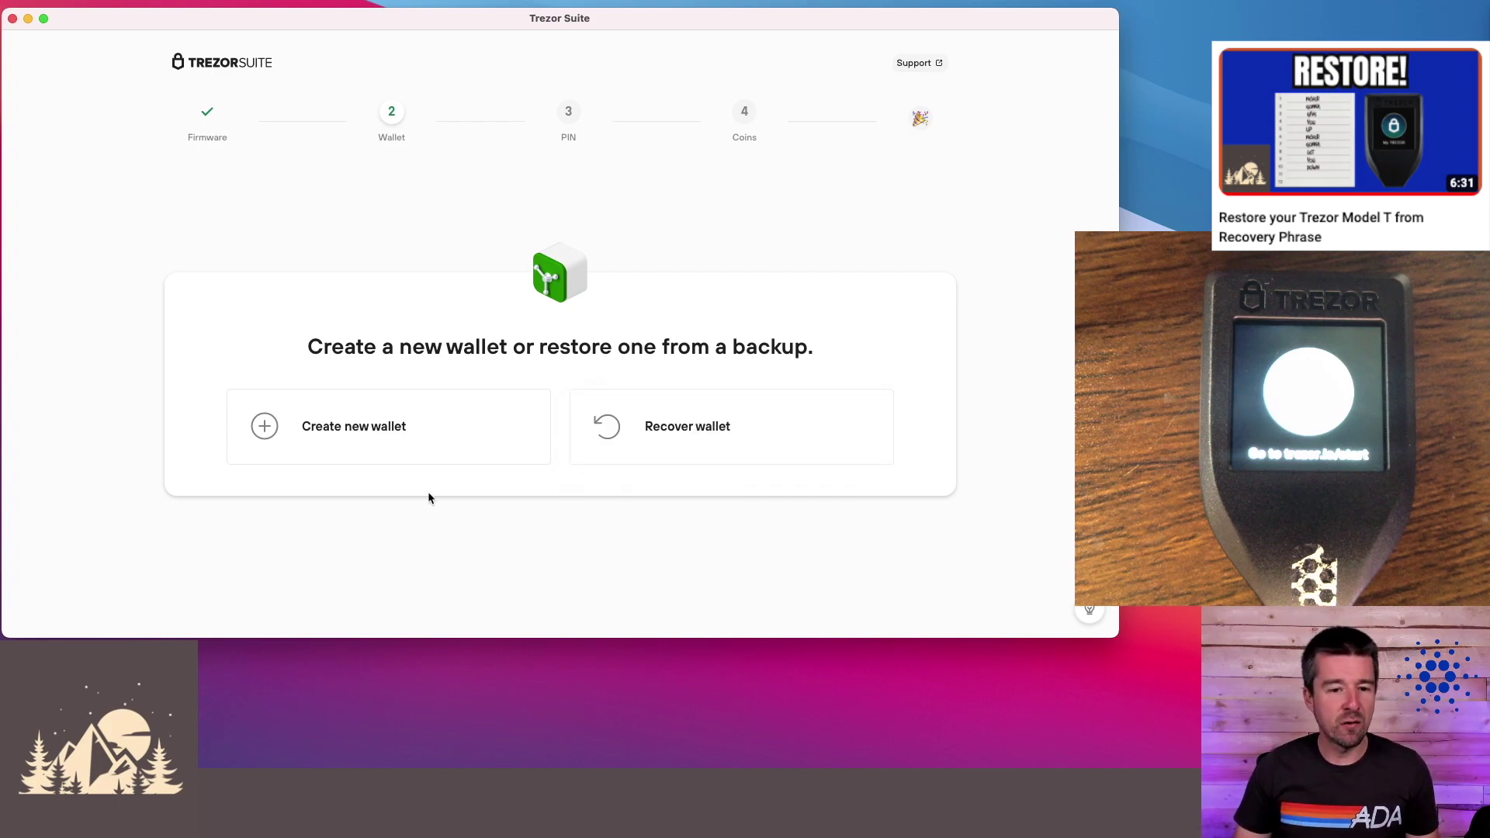
- Create a brand-new wallet using a Standard single word-list seed backup
{"action": "left_click", "coordinate": [360, 431]}
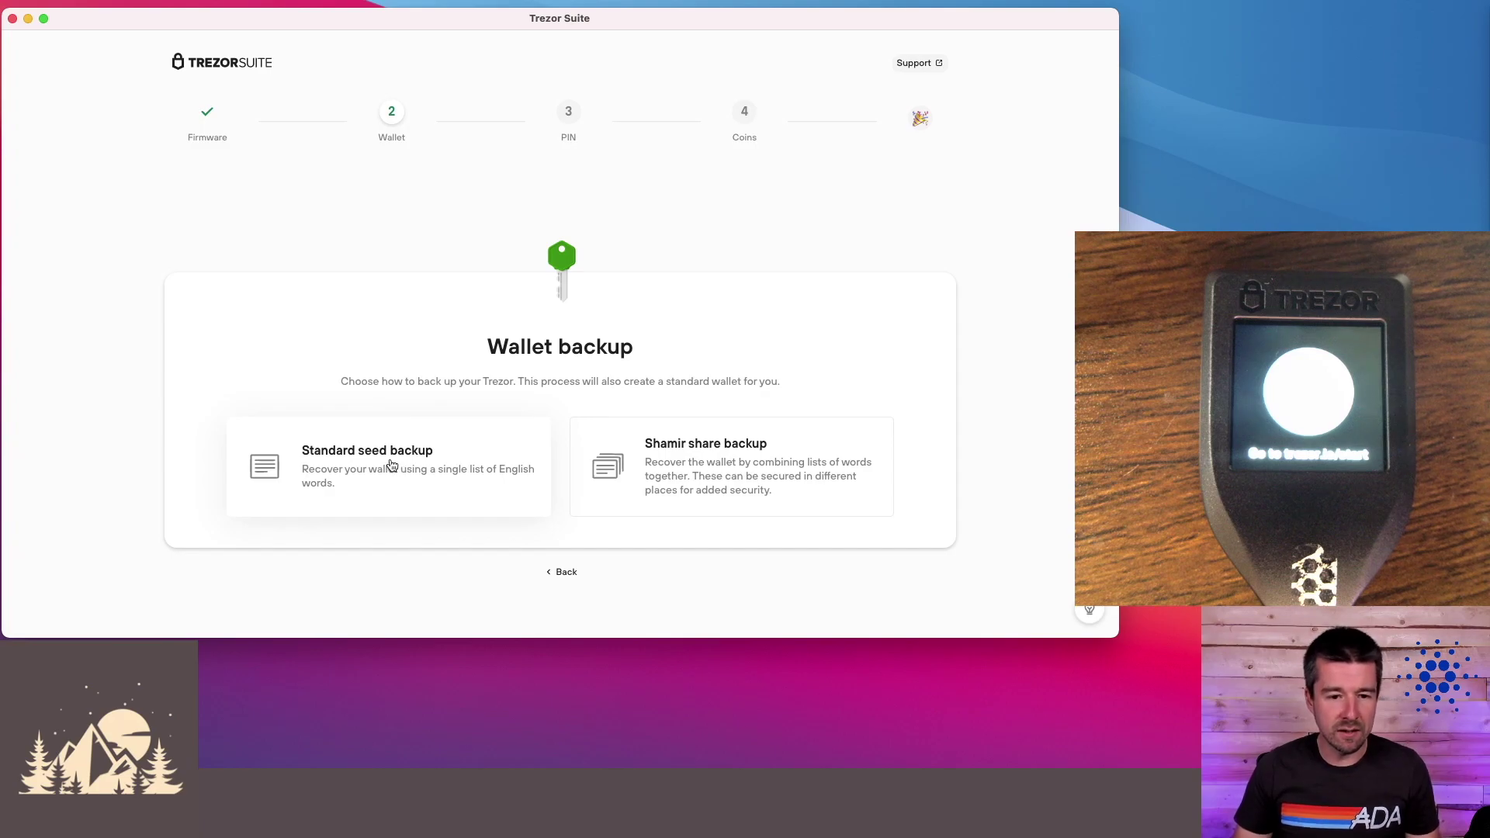
{"action": "left_click", "coordinate": [391, 466]}
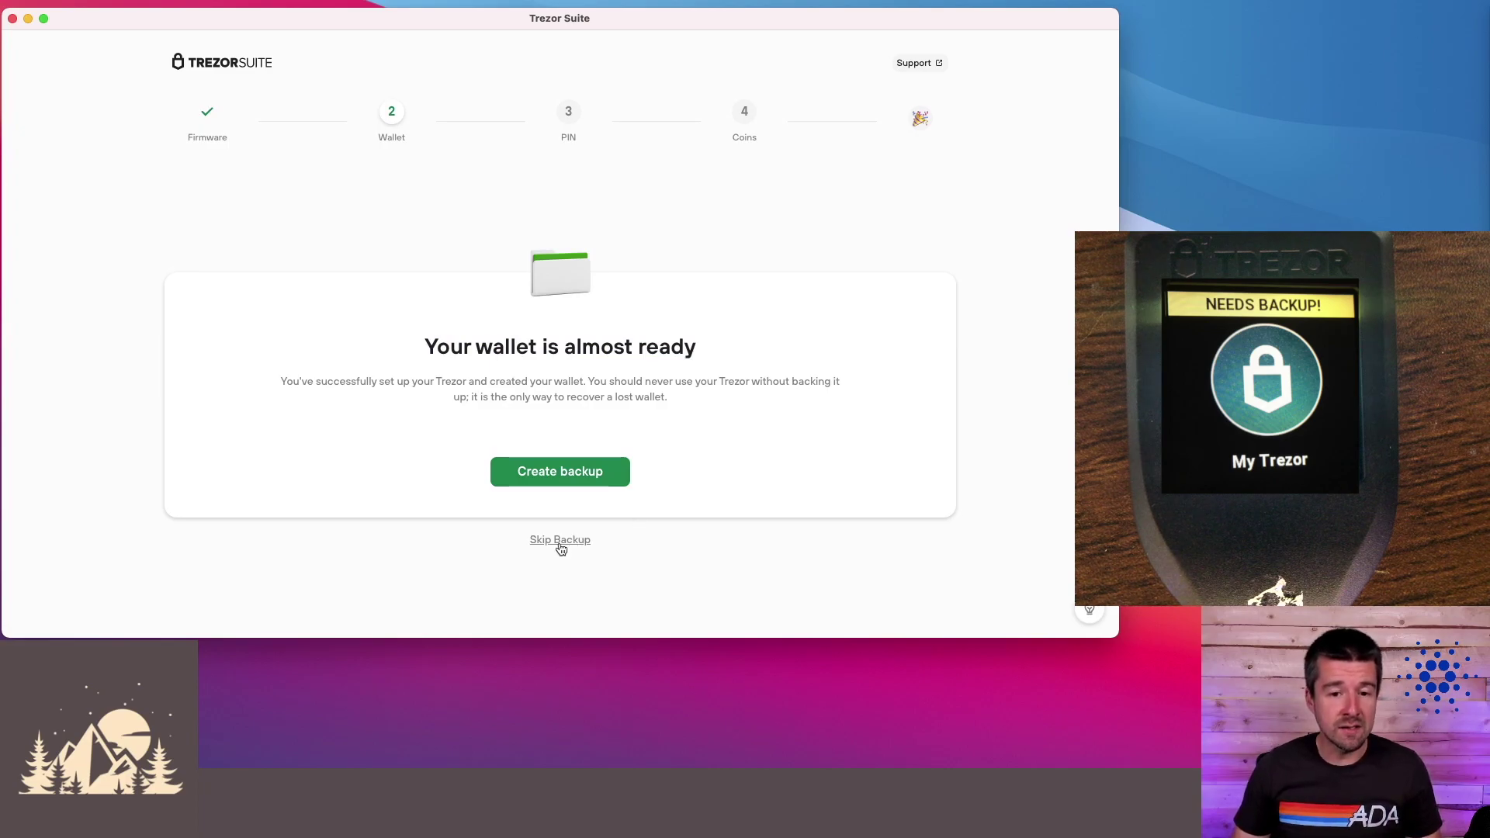
{"action": "left_click", "coordinate": [560, 472]}
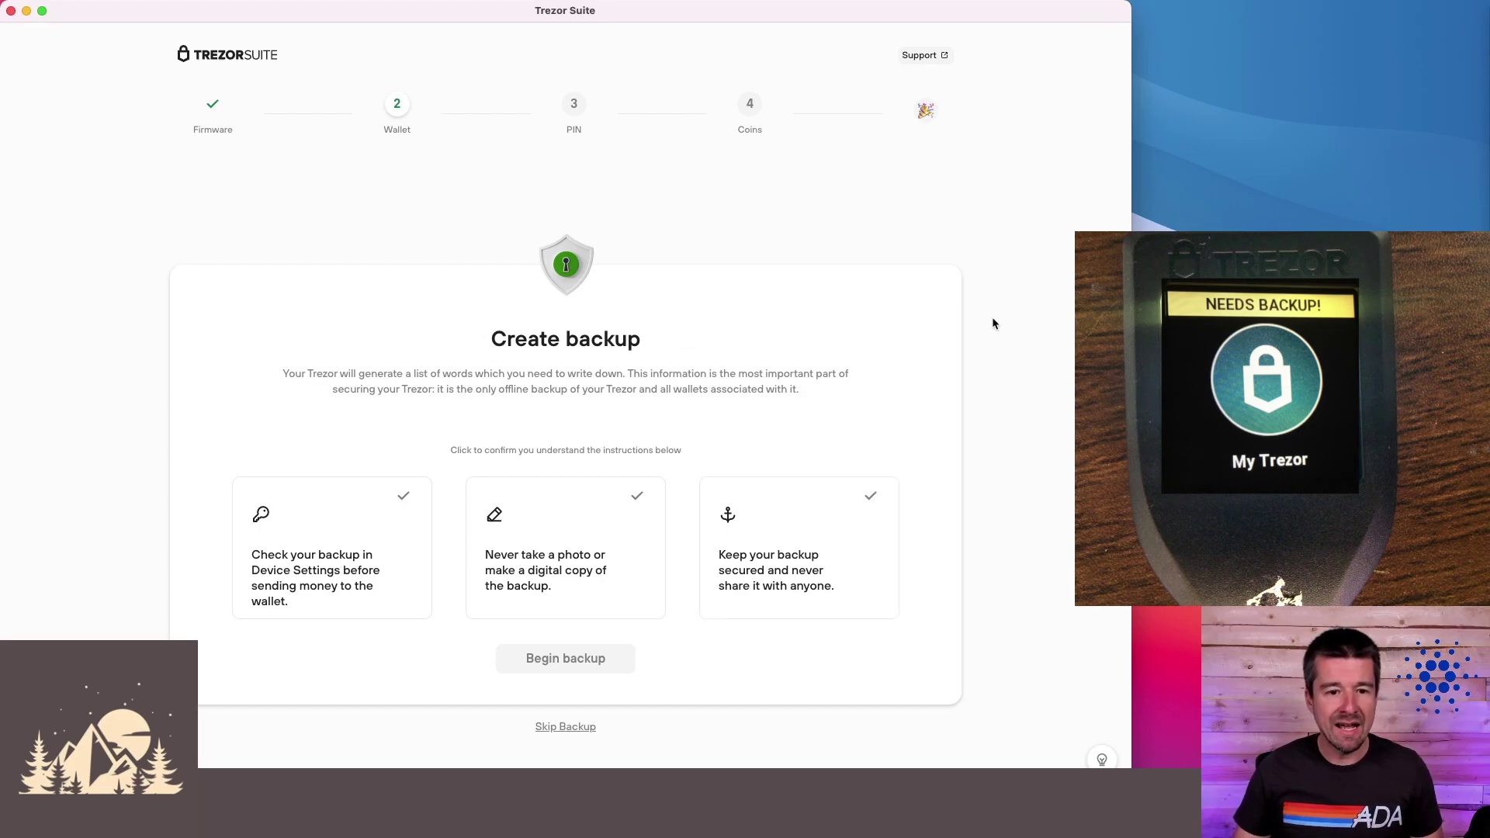
{"action": "left_click_drag", "start_coordinate": [398, 372], "coordinate": [609, 370]}
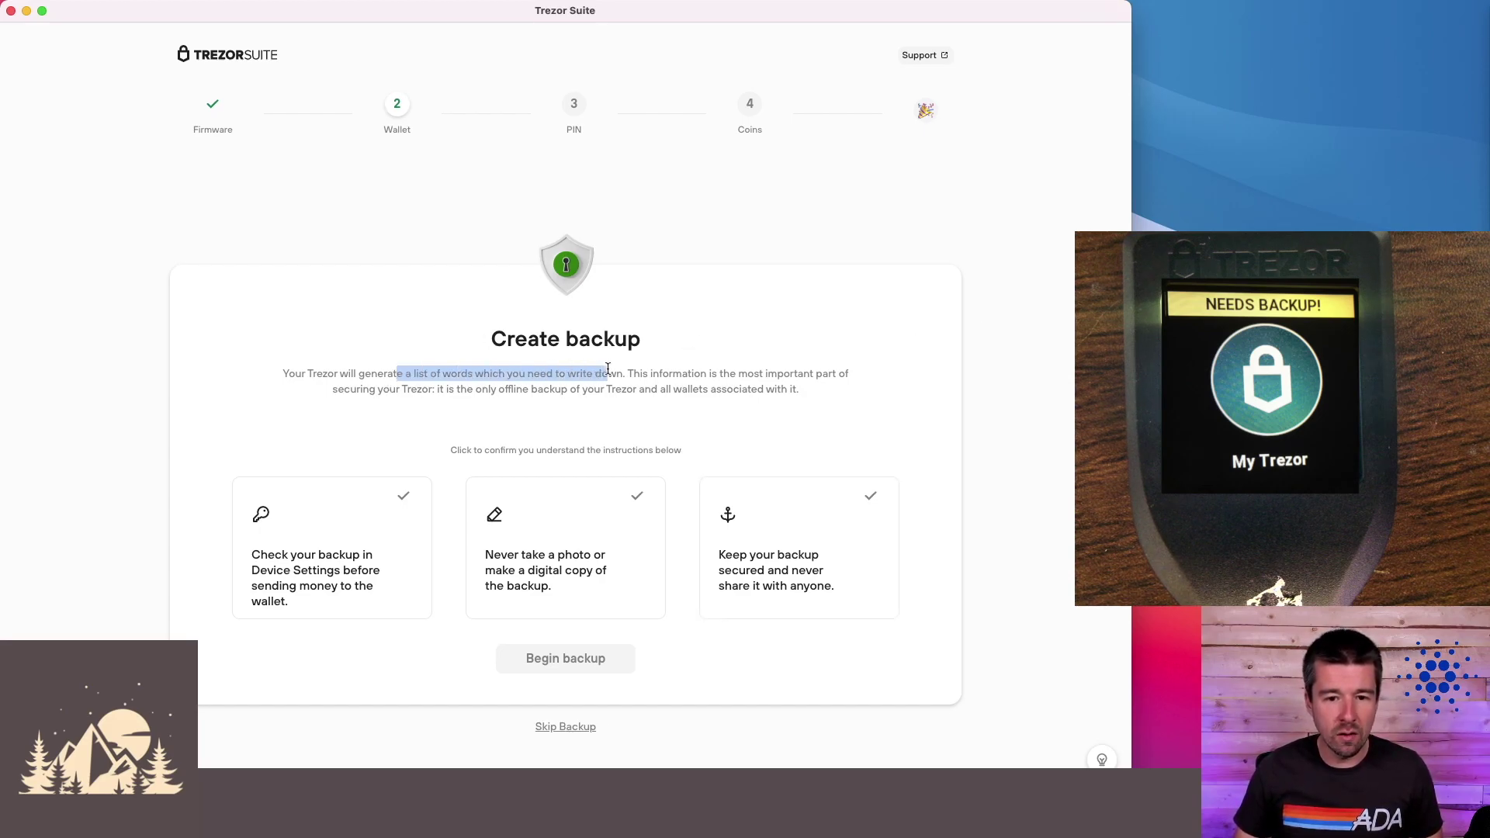
{"action": "left_click", "coordinate": [927, 377]}
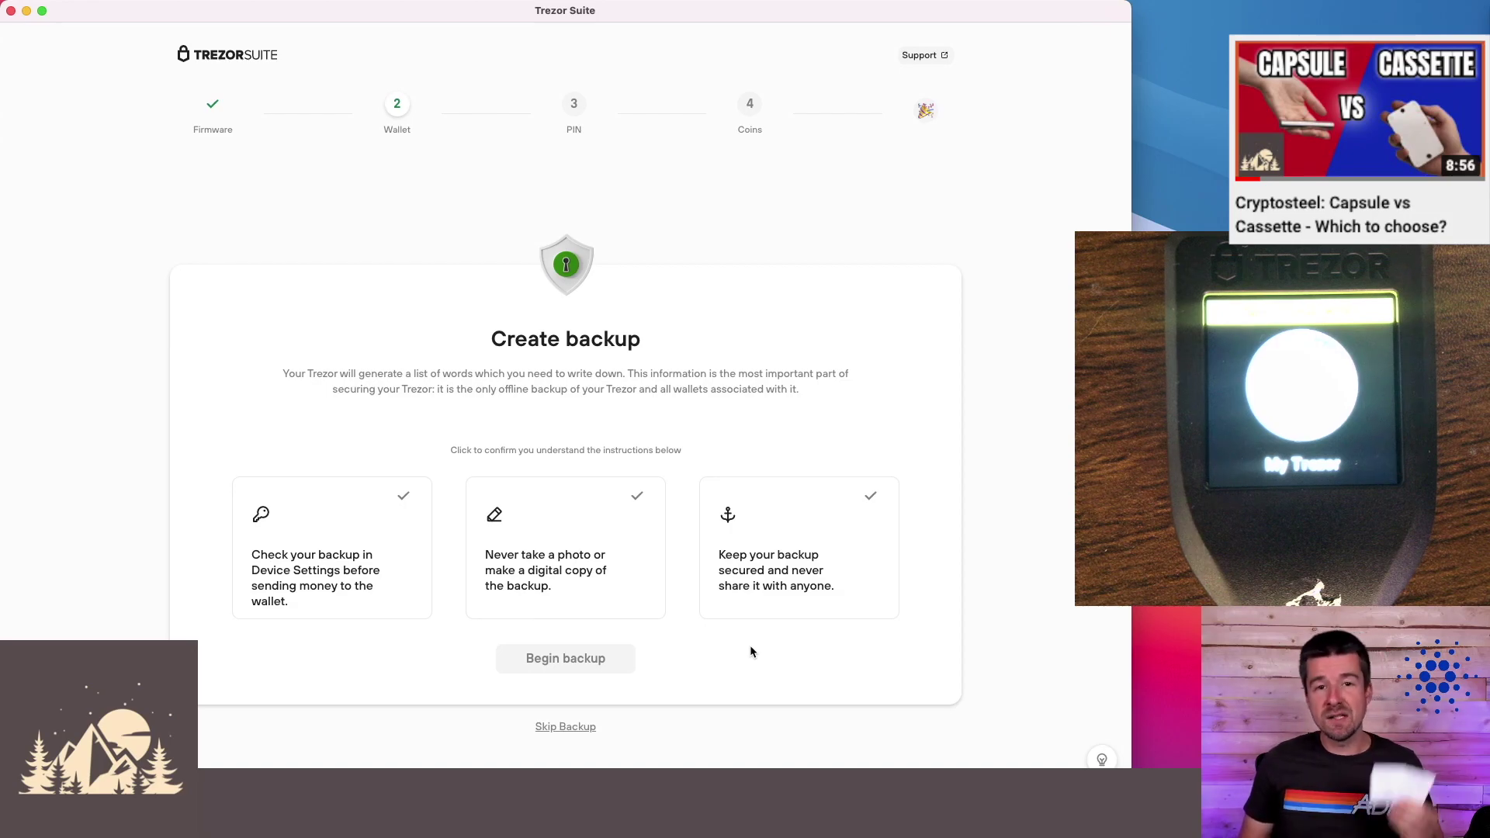
{"action": "left_click_drag", "start_coordinate": [441, 447], "coordinate": [691, 446]}
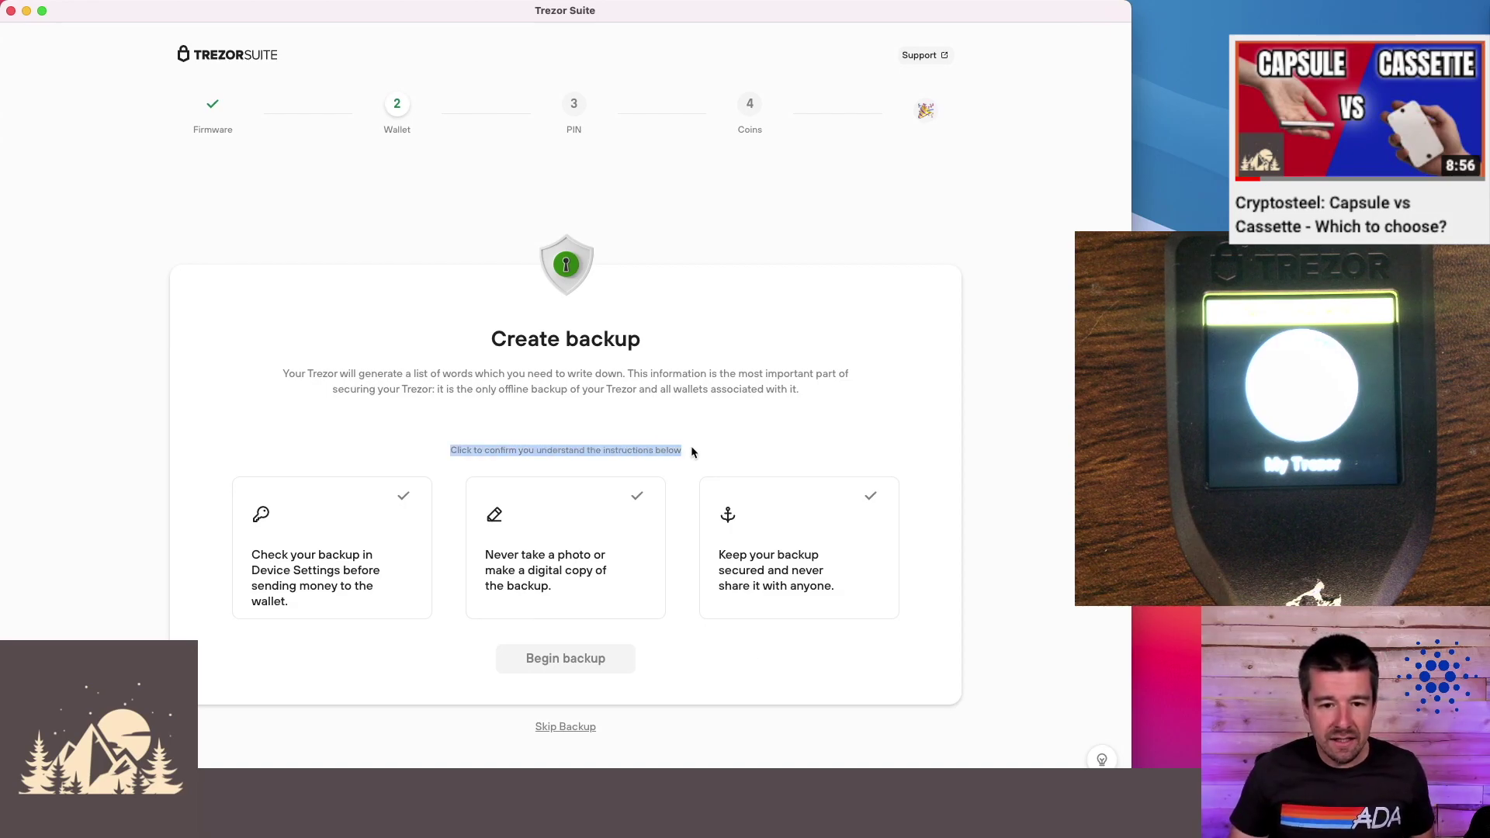
{"action": "left_click", "coordinate": [692, 448]}
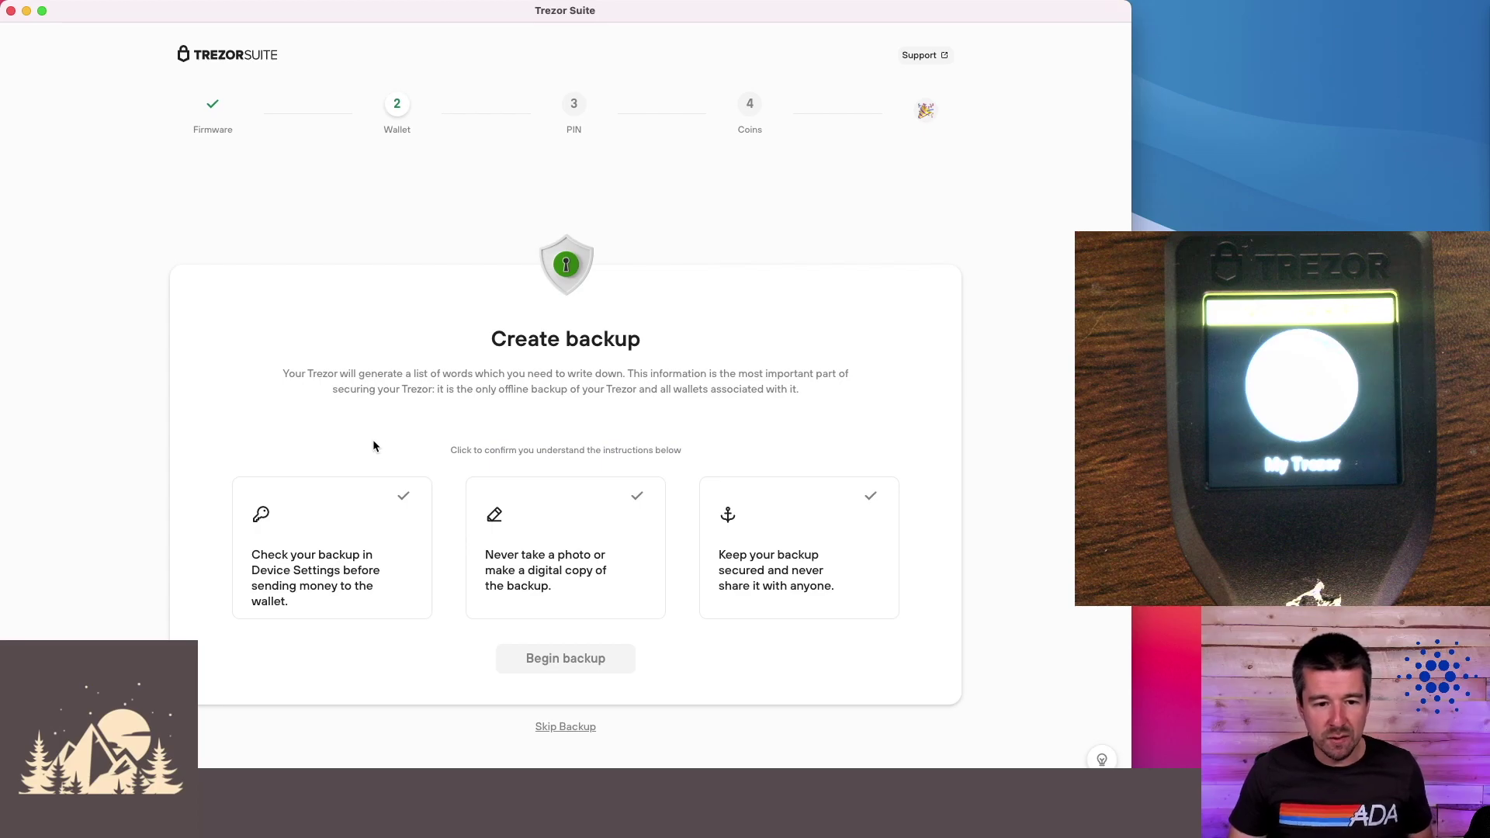
- Tick the check-backup, never-photograph and keep-secret instructions, then begin the backup
{"action": "left_click", "coordinate": [400, 559]}
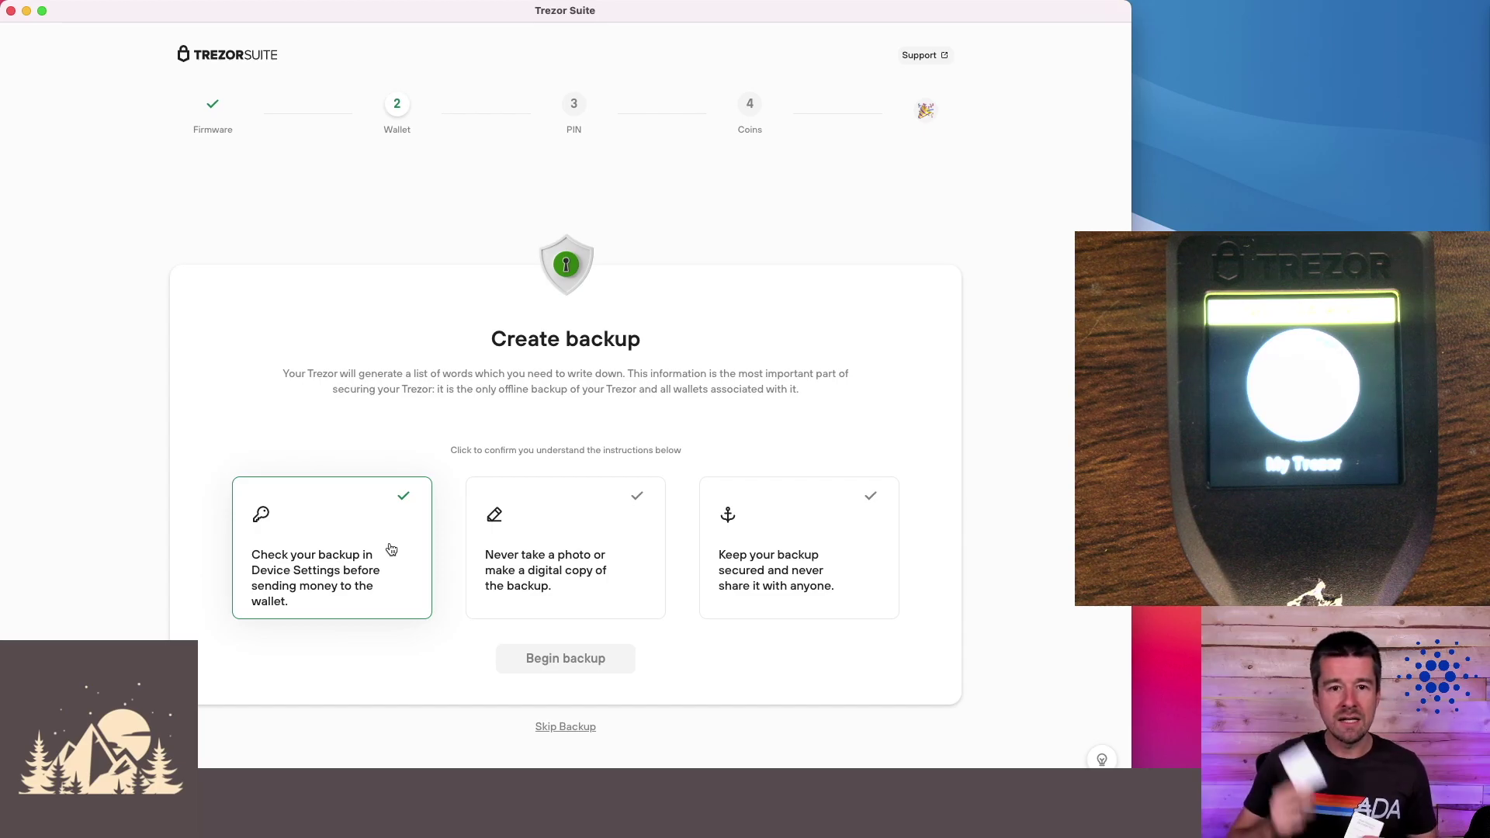
{"action": "left_click", "coordinate": [652, 573]}
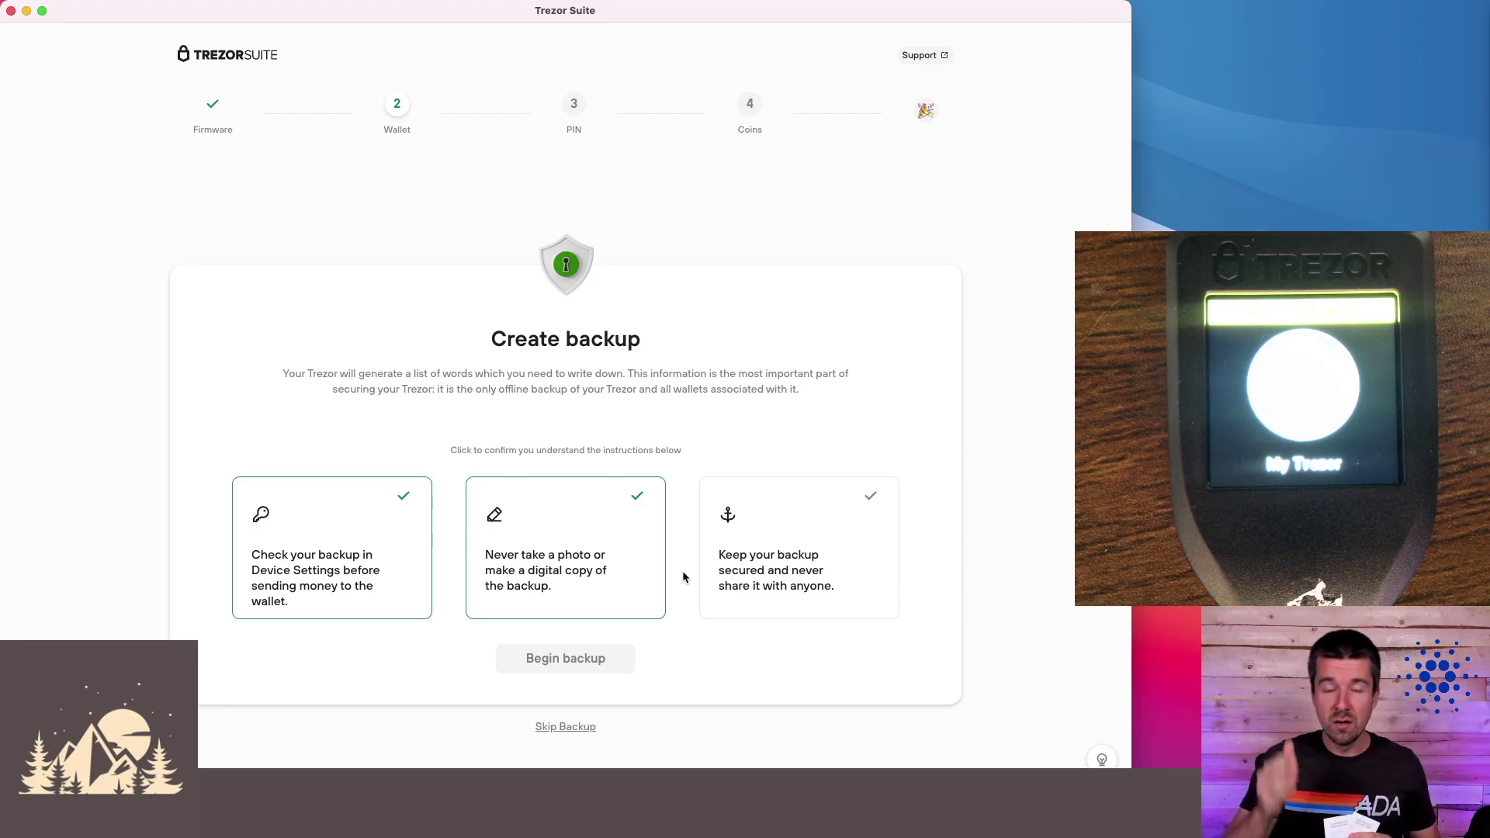
{"action": "left_click", "coordinate": [776, 566]}
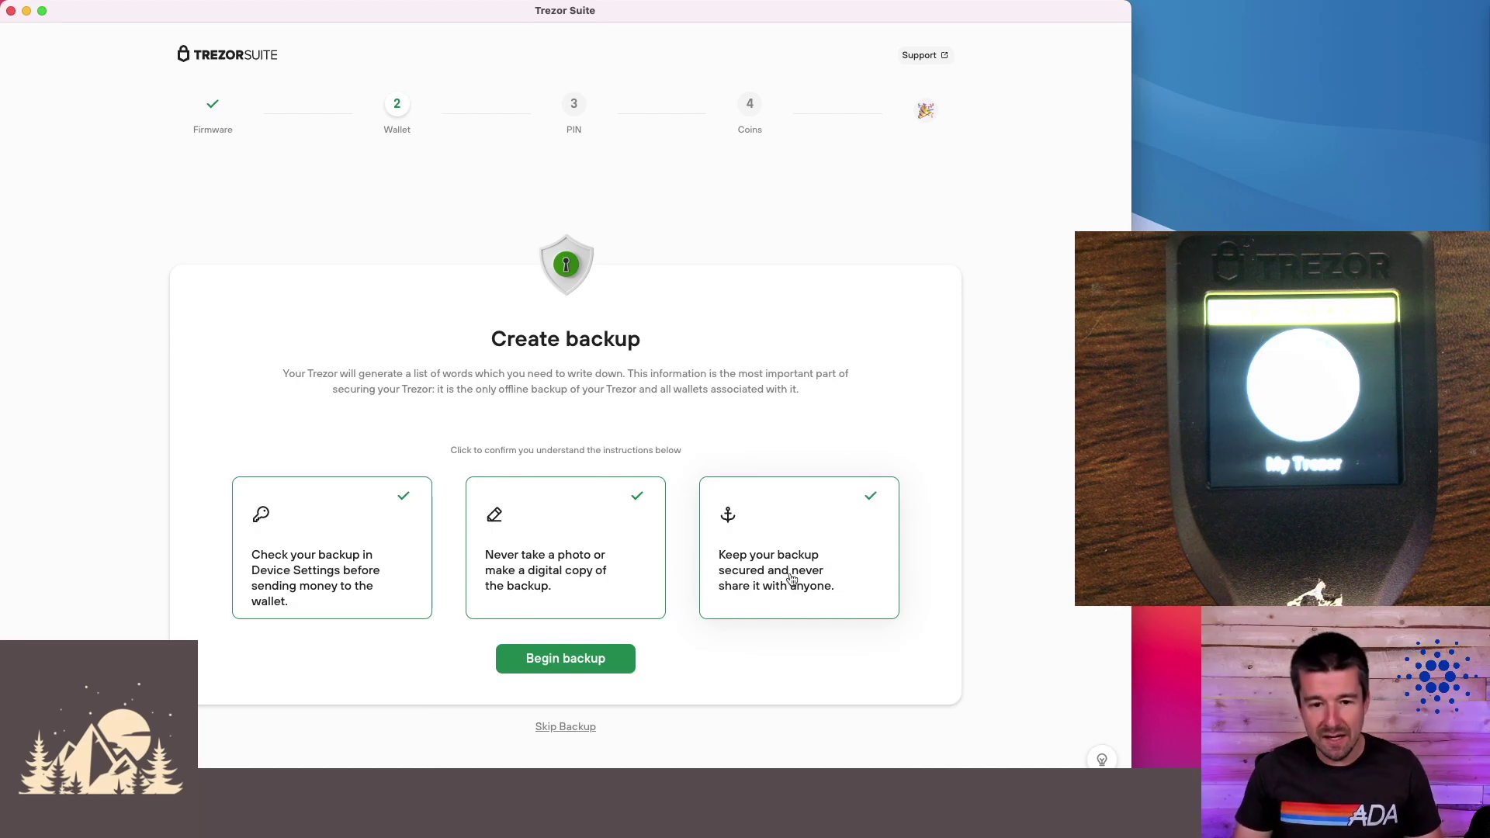
{"action": "left_click", "coordinate": [616, 667]}
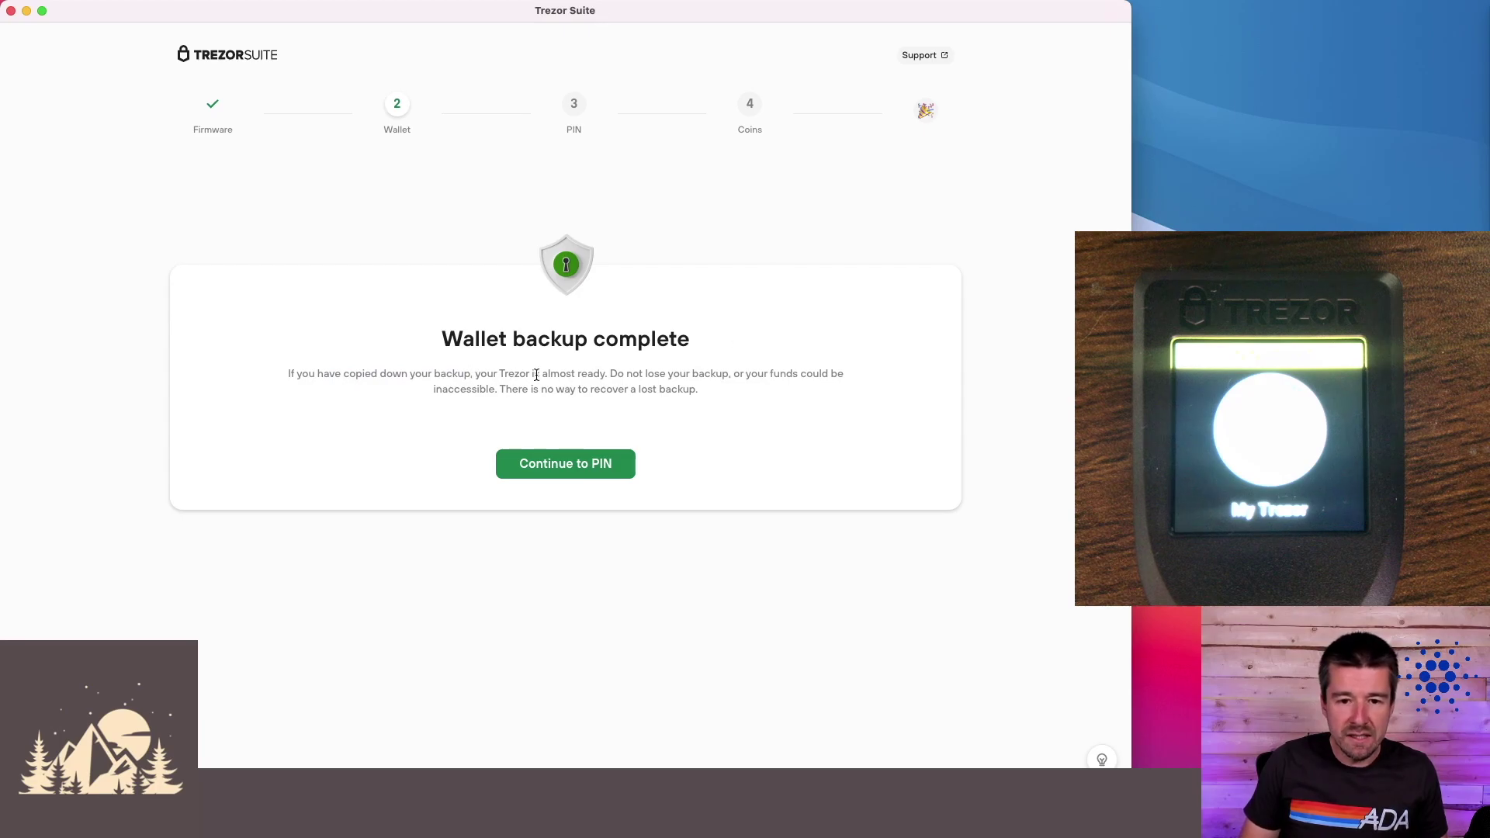
- Highlight the warning that a lost backup cannot be recovered, then continue to the PIN step
{"action": "left_click_drag", "start_coordinate": [598, 374], "coordinate": [699, 392]}
{"action": "left_click", "coordinate": [501, 392]}
{"action": "left_click_drag", "start_coordinate": [501, 392], "coordinate": [710, 384]}
{"action": "left_click", "coordinate": [721, 390]}
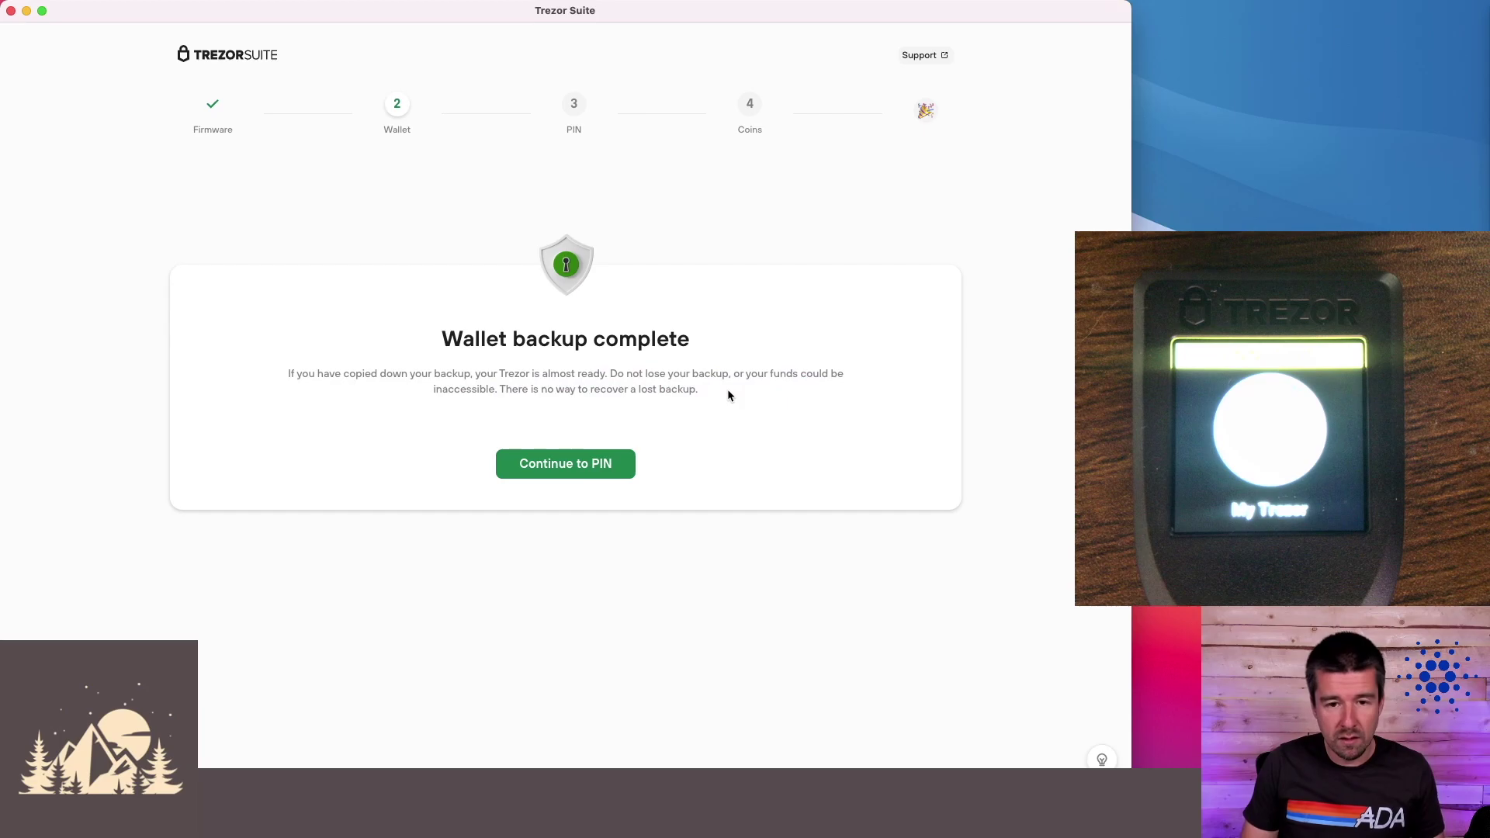
{"action": "left_click", "coordinate": [579, 463]}
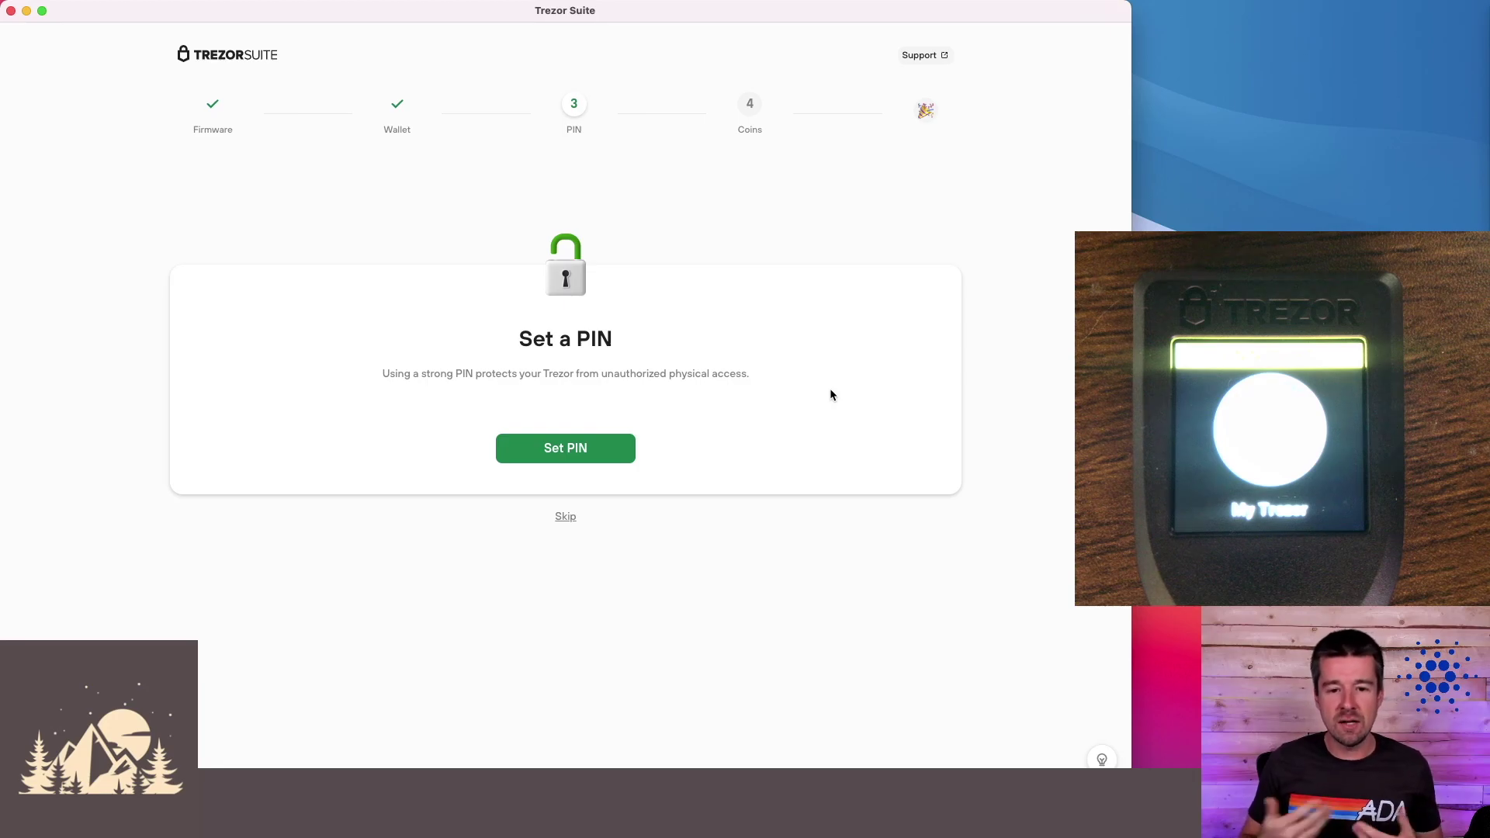
- Set and confirm a PIN on the Trezor, then continue to coin activation
{"action": "left_click", "coordinate": [590, 452]}
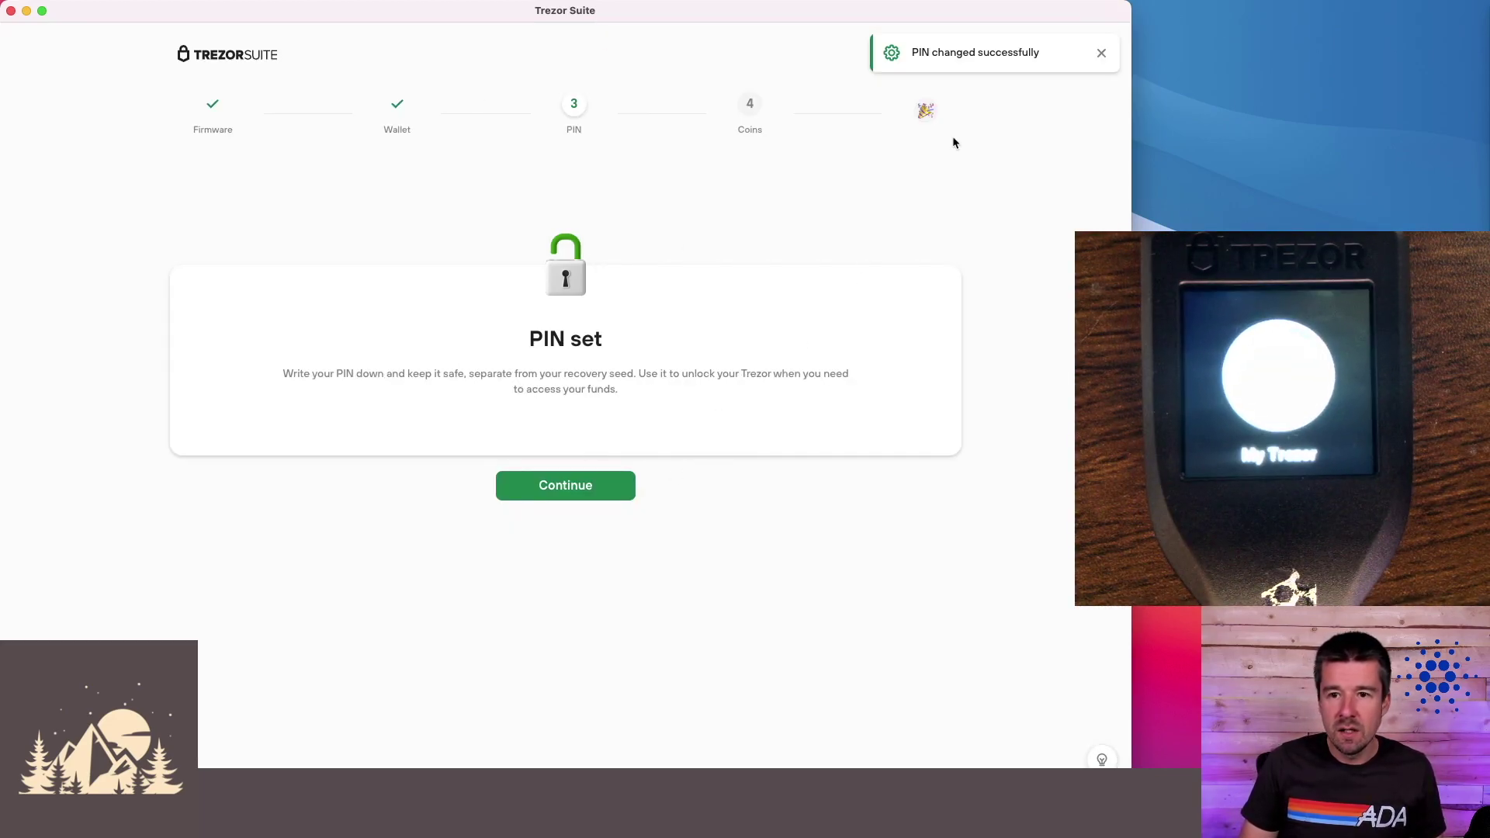
{"action": "left_click", "coordinate": [558, 494]}
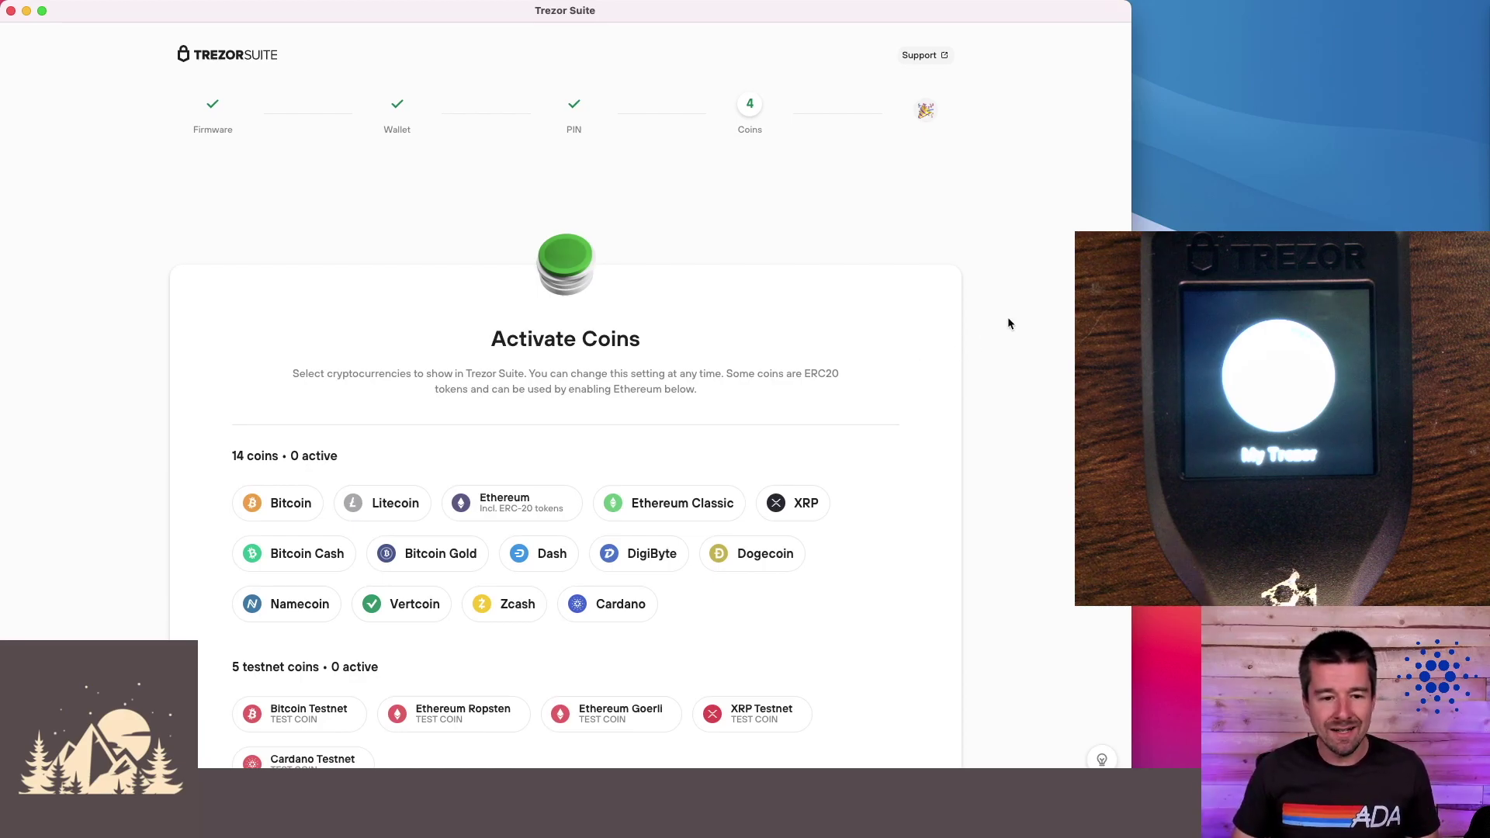
- Activate the Bitcoin, Ethereum and Cardano coins and complete the setup
{"action": "left_click", "coordinate": [268, 503]}
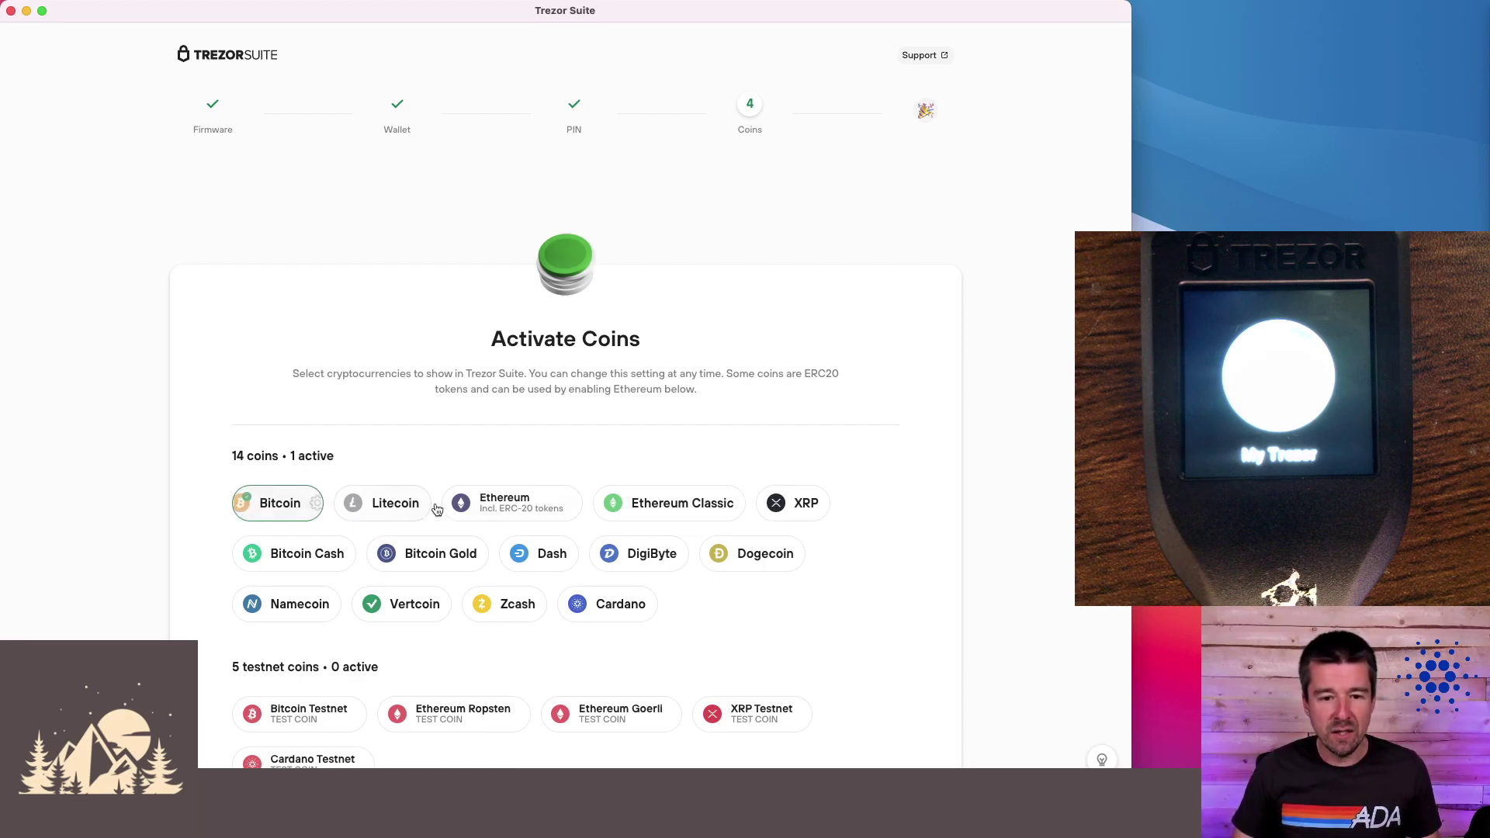
{"action": "left_click", "coordinate": [492, 502]}
{"action": "left_click", "coordinate": [625, 604]}
{"action": "scroll", "coordinate": [927, 520], "scroll_direction": "down", "scroll_amount": 3}
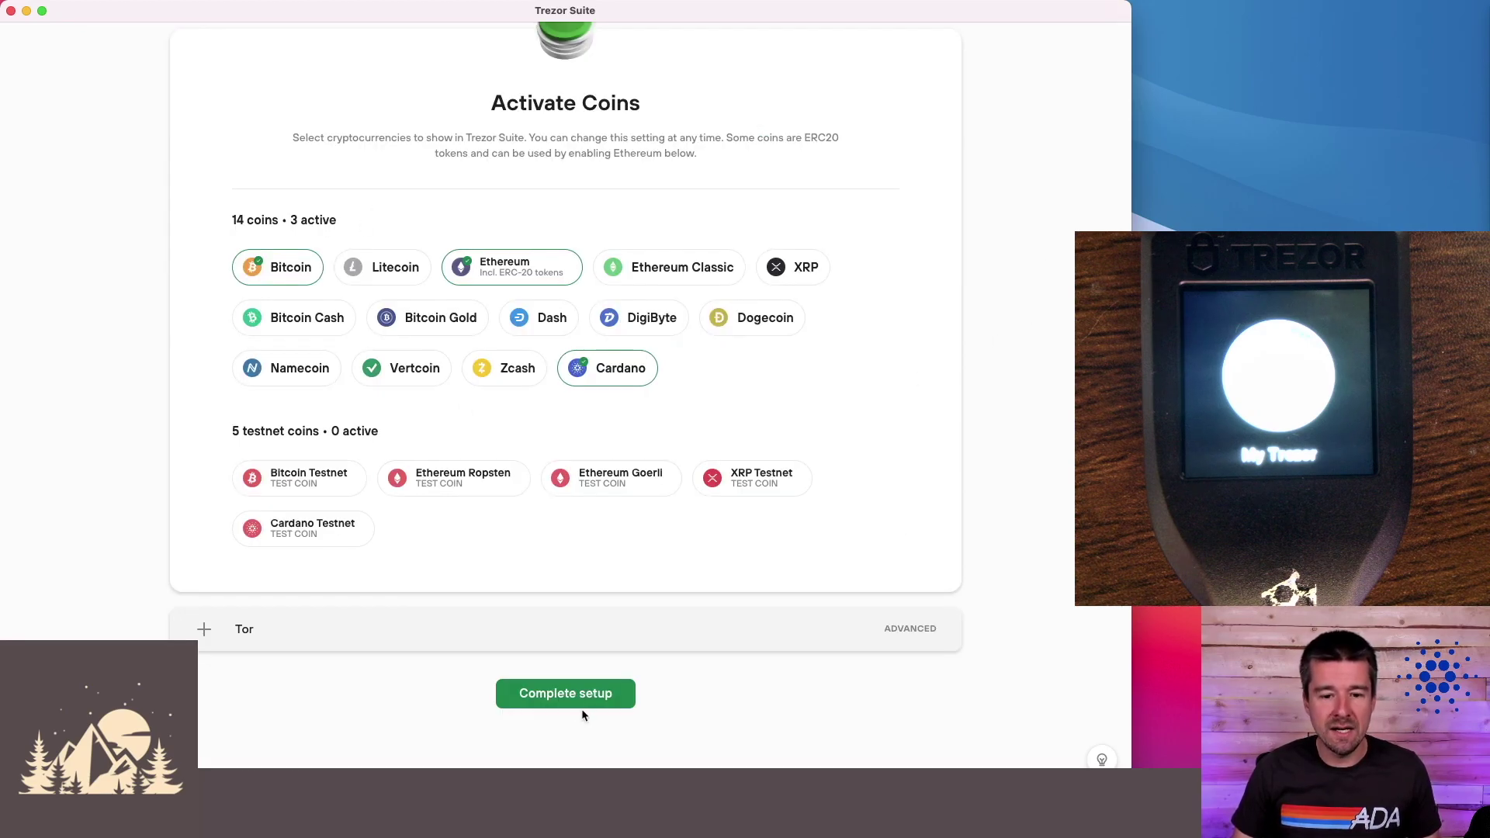
{"action": "left_click", "coordinate": [560, 701]}
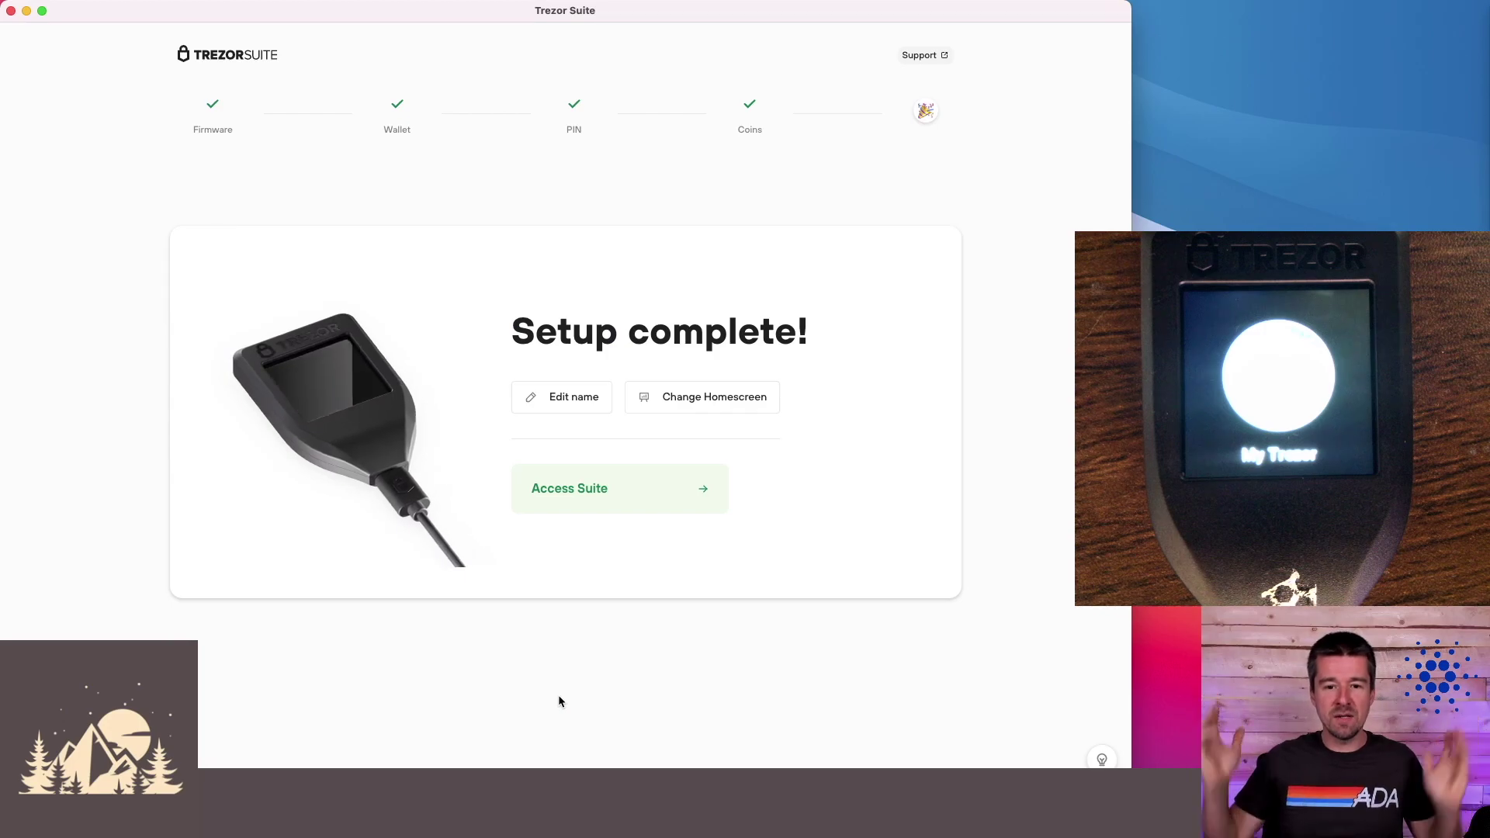
- Rename the device to 'WP Trezor T' and enter the main wallet dashboard
{"action": "left_click", "coordinate": [549, 396]}
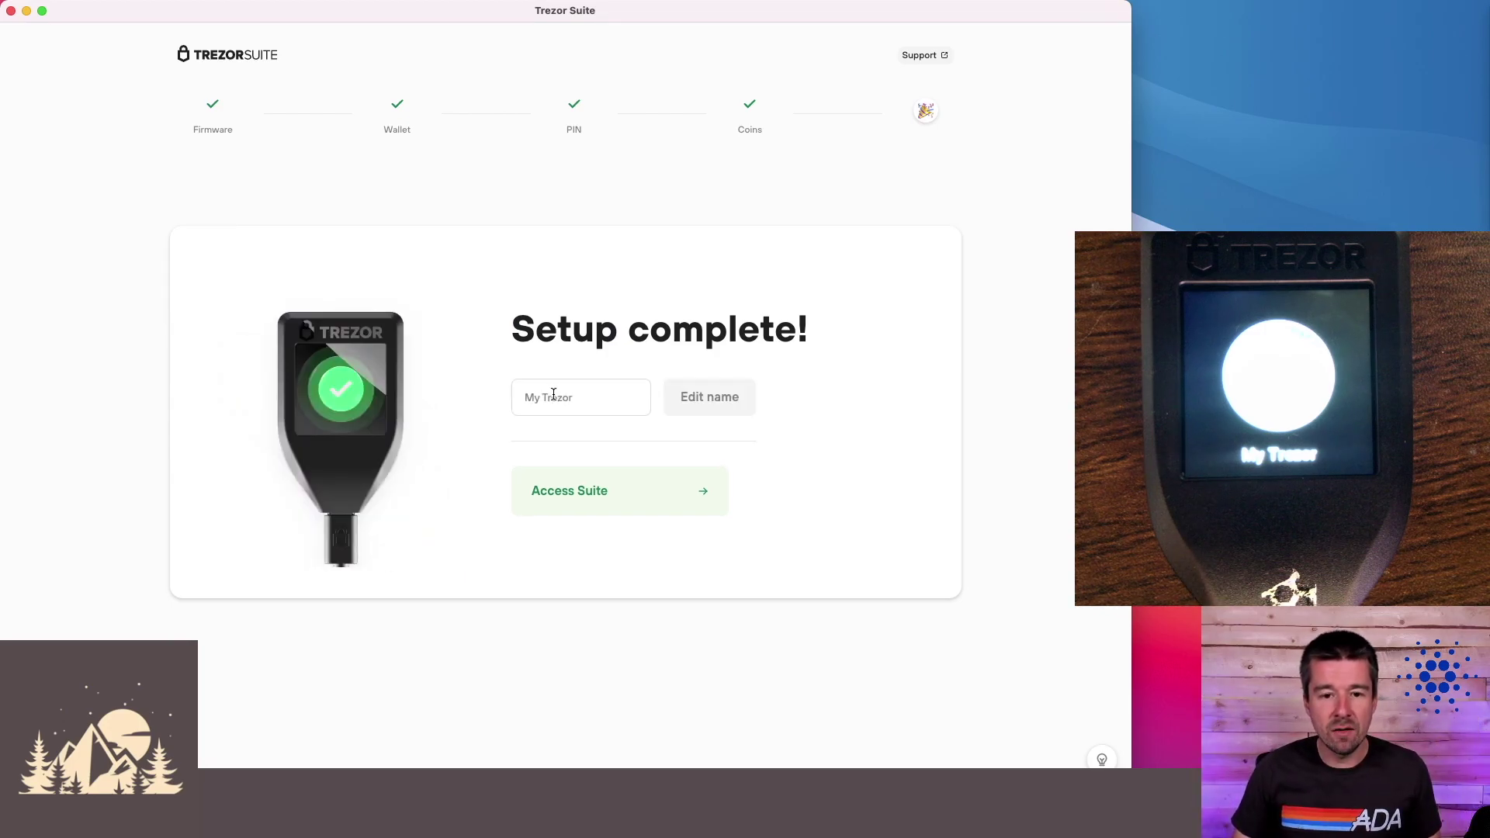
{"action": "type", "text": "WP Trezor T"}
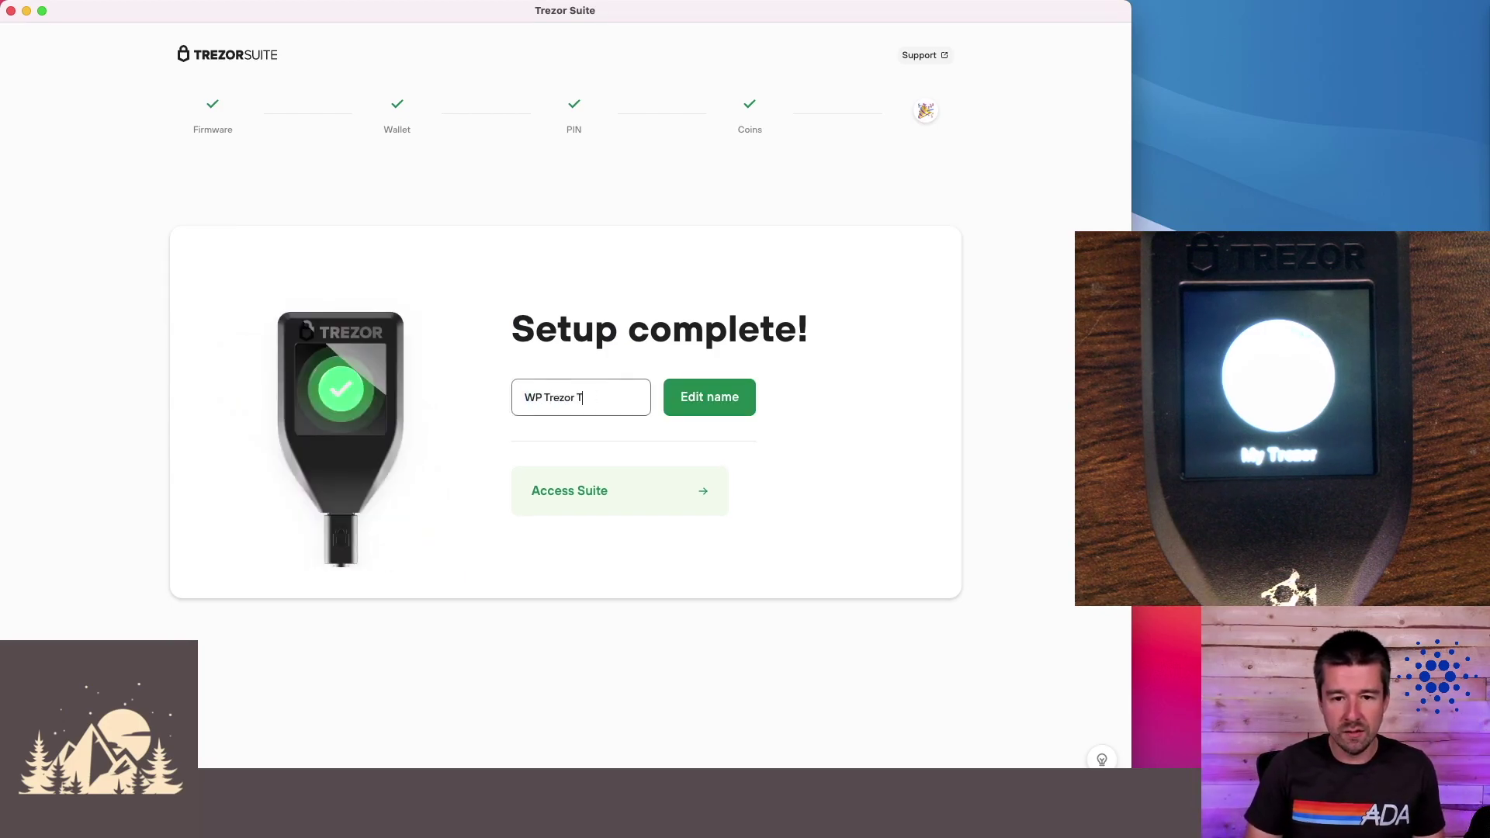
{"action": "key", "text": "Return"}
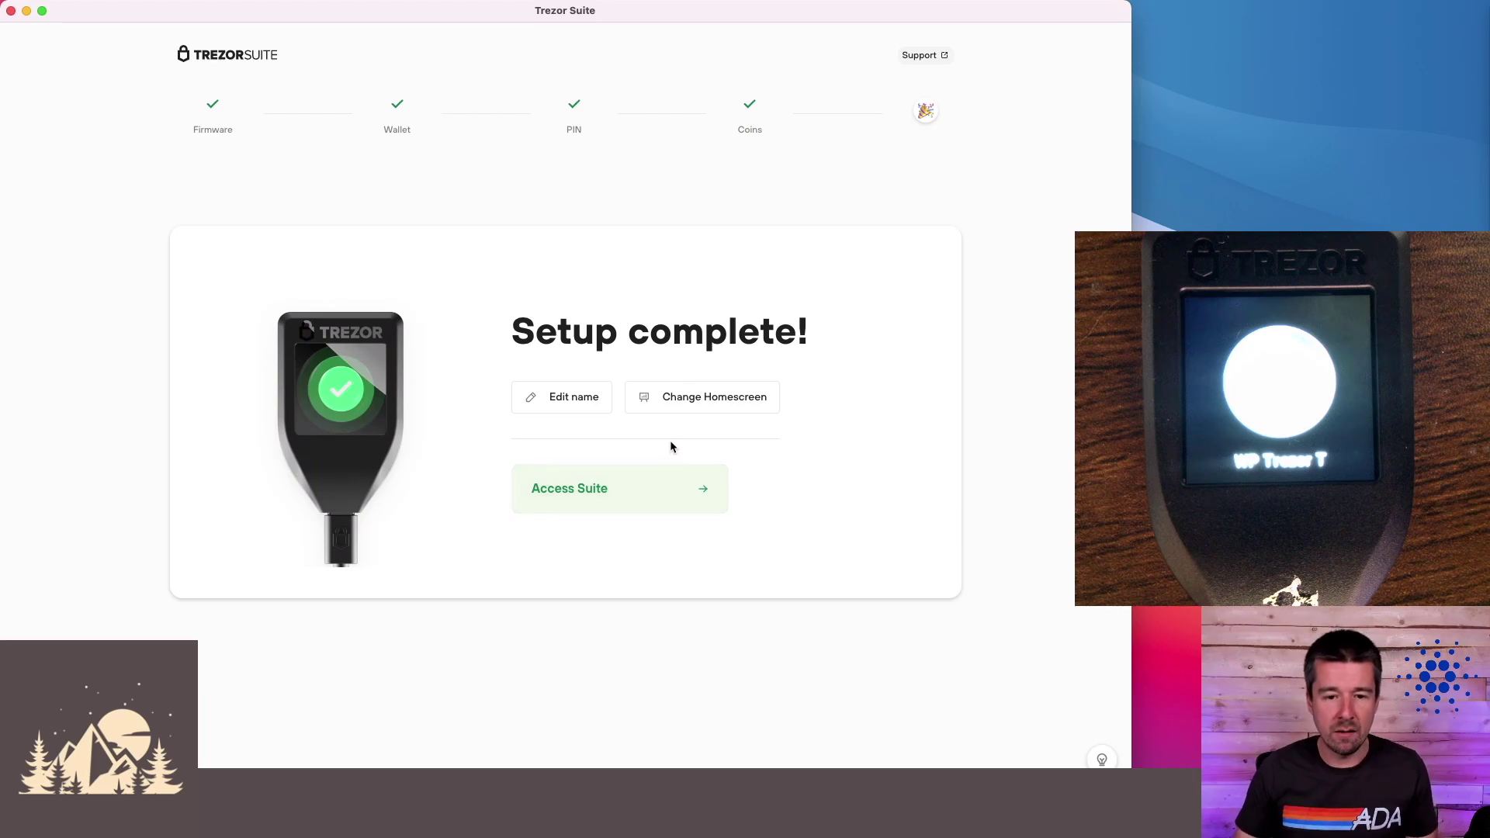
{"action": "left_click", "coordinate": [644, 494]}
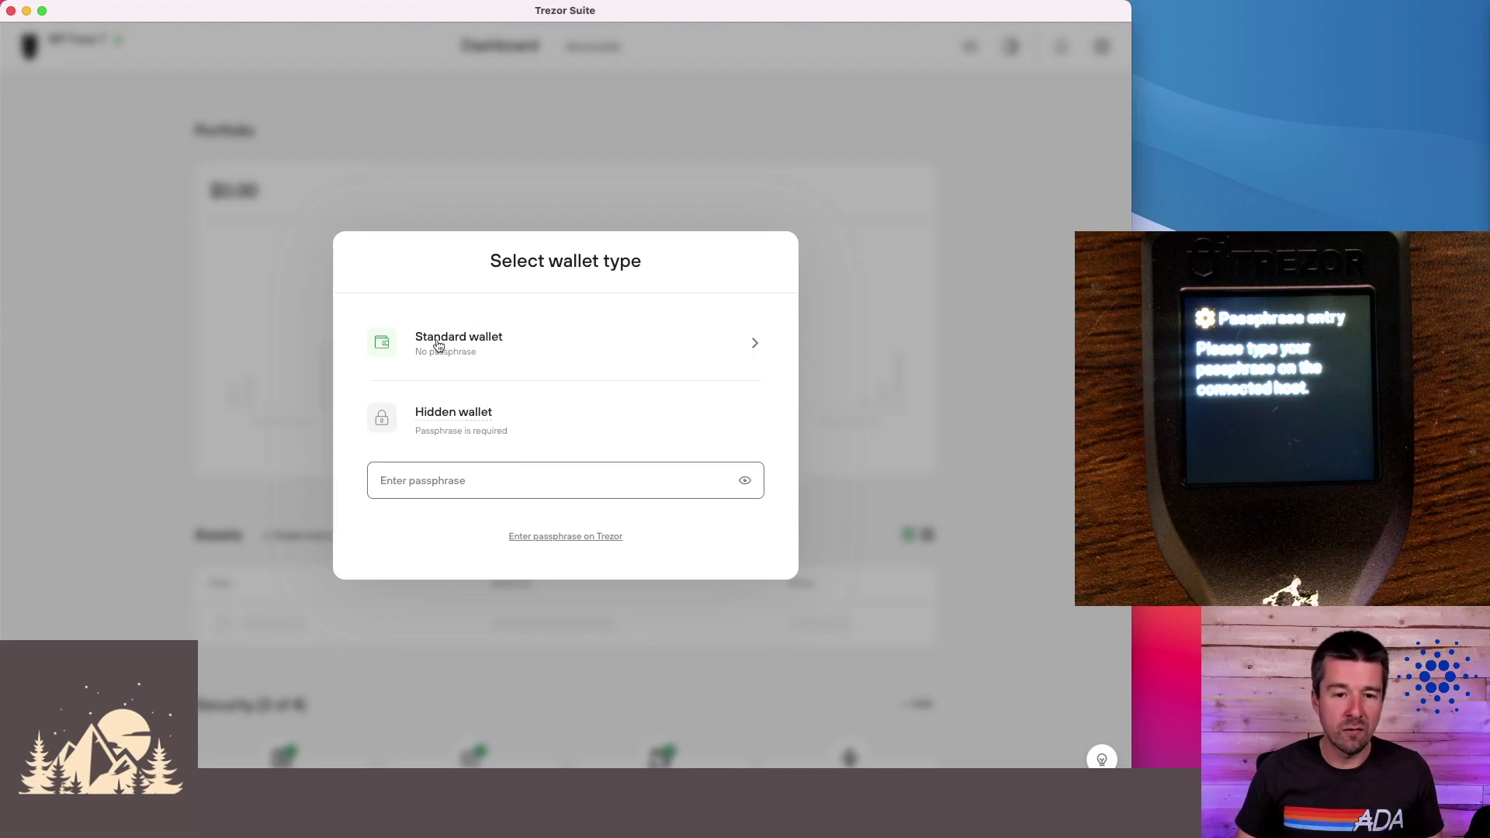
- Open the standard wallet without a passphrase and go to the Cardano #1 account
{"action": "left_click", "coordinate": [485, 343]}
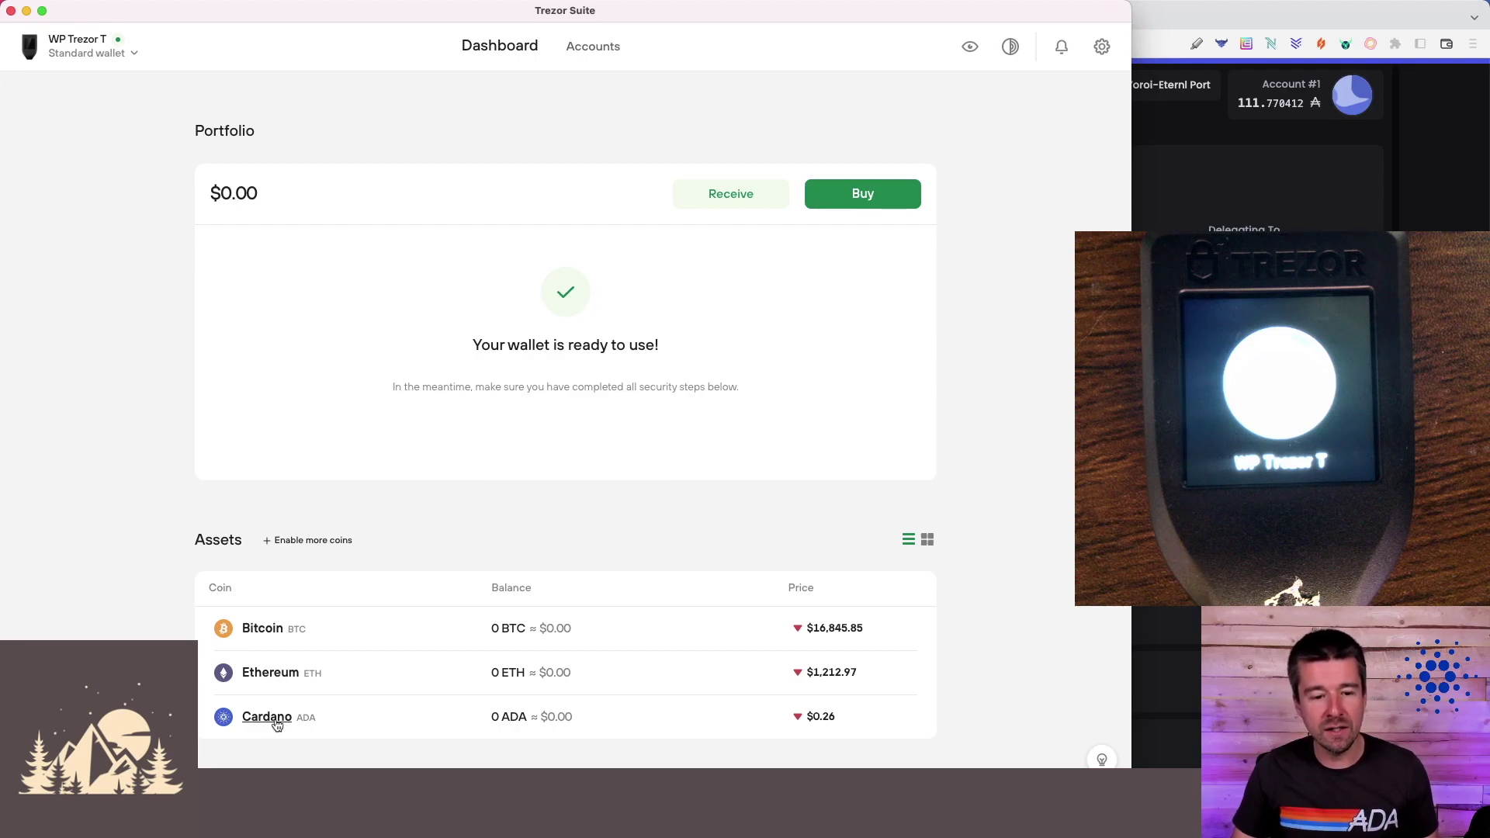
{"action": "left_click", "coordinate": [276, 720]}
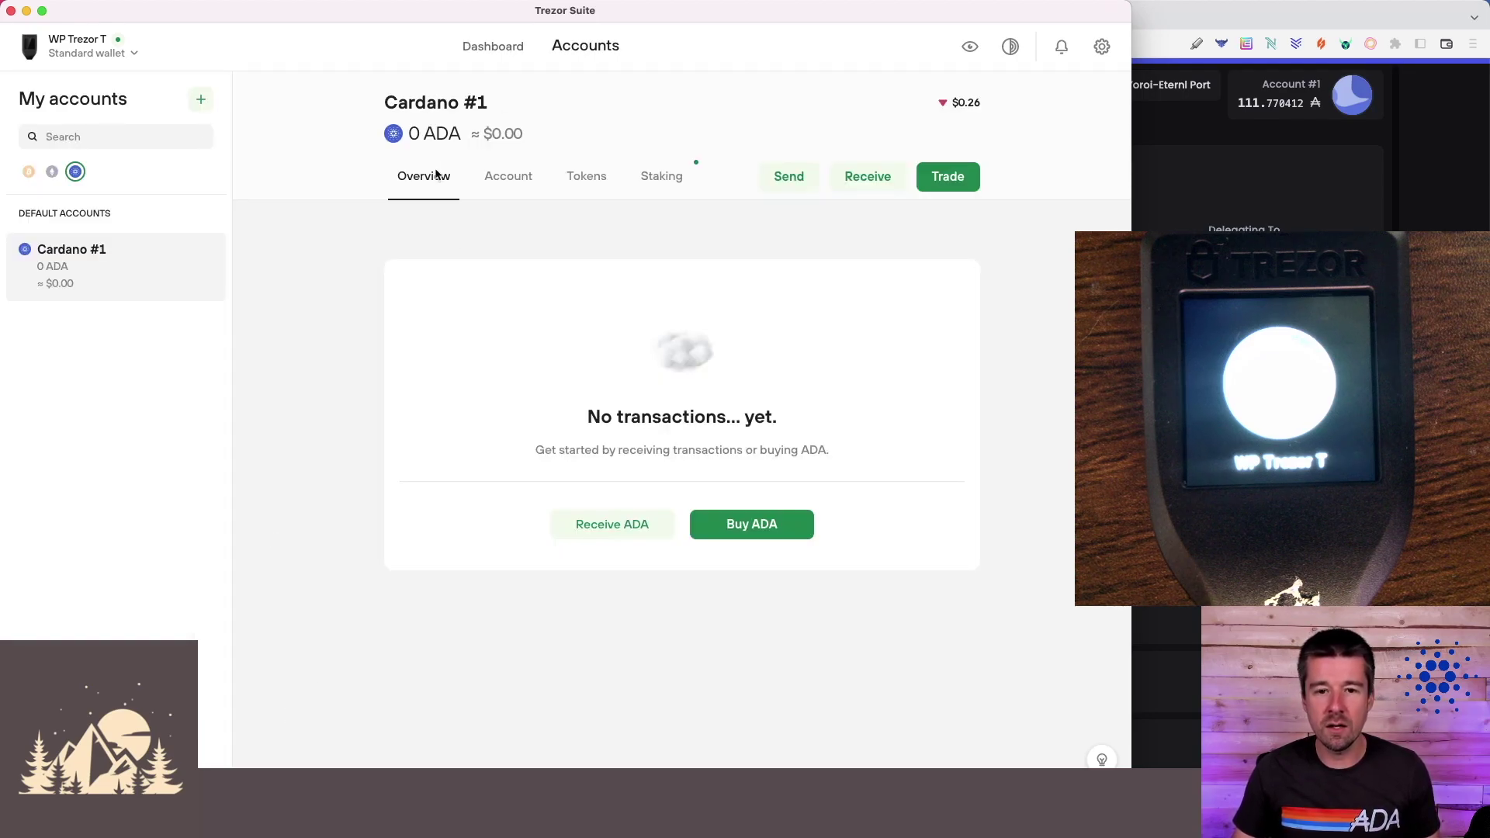
- Show the full Cardano #1 receiving address, copy it, and switch to Typhon Wallet
{"action": "left_click", "coordinate": [601, 527]}
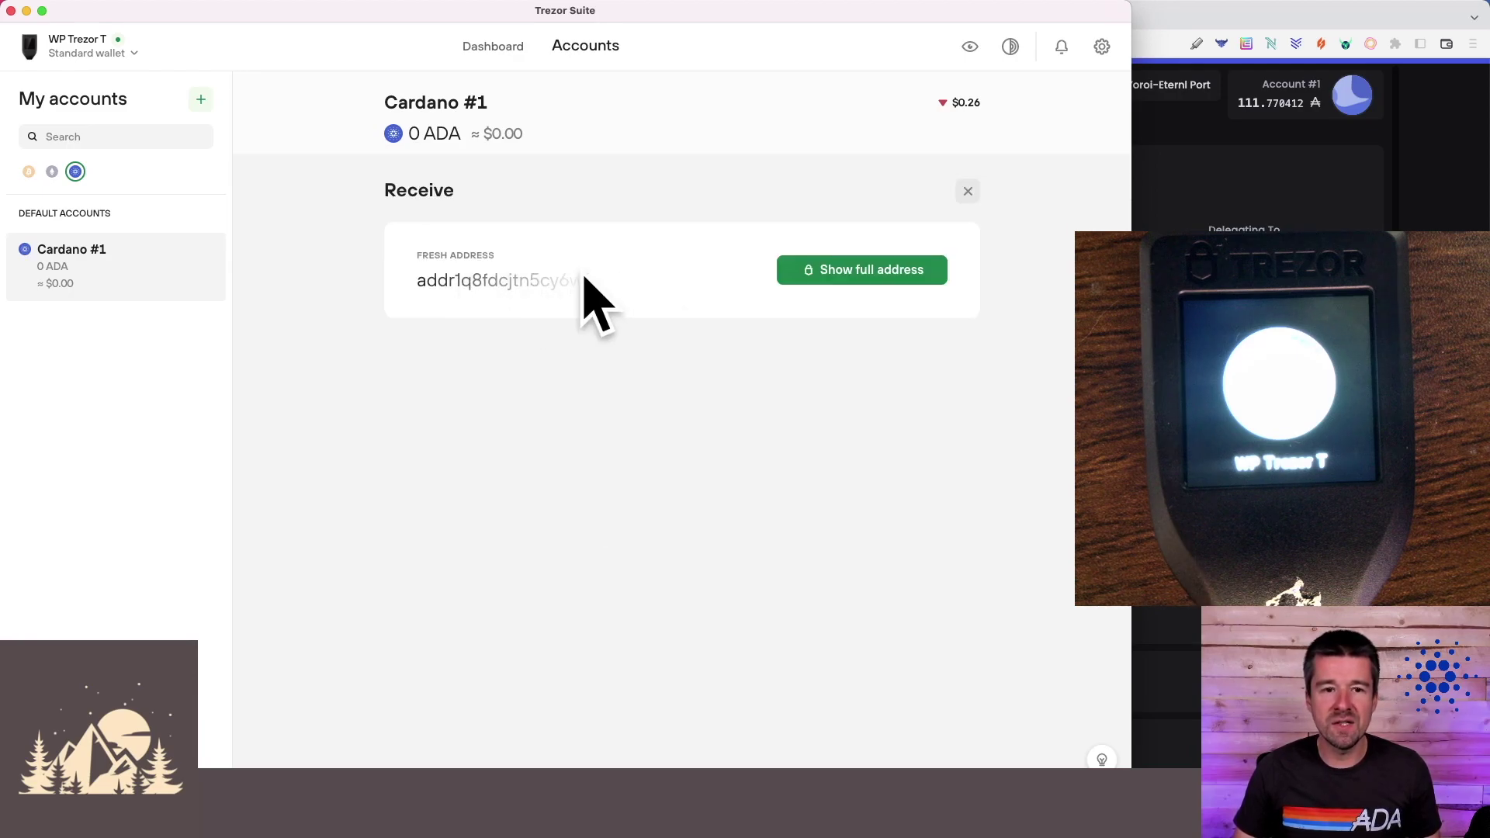
{"action": "left_click", "coordinate": [873, 271]}
{"action": "double_click", "coordinate": [600, 615]}
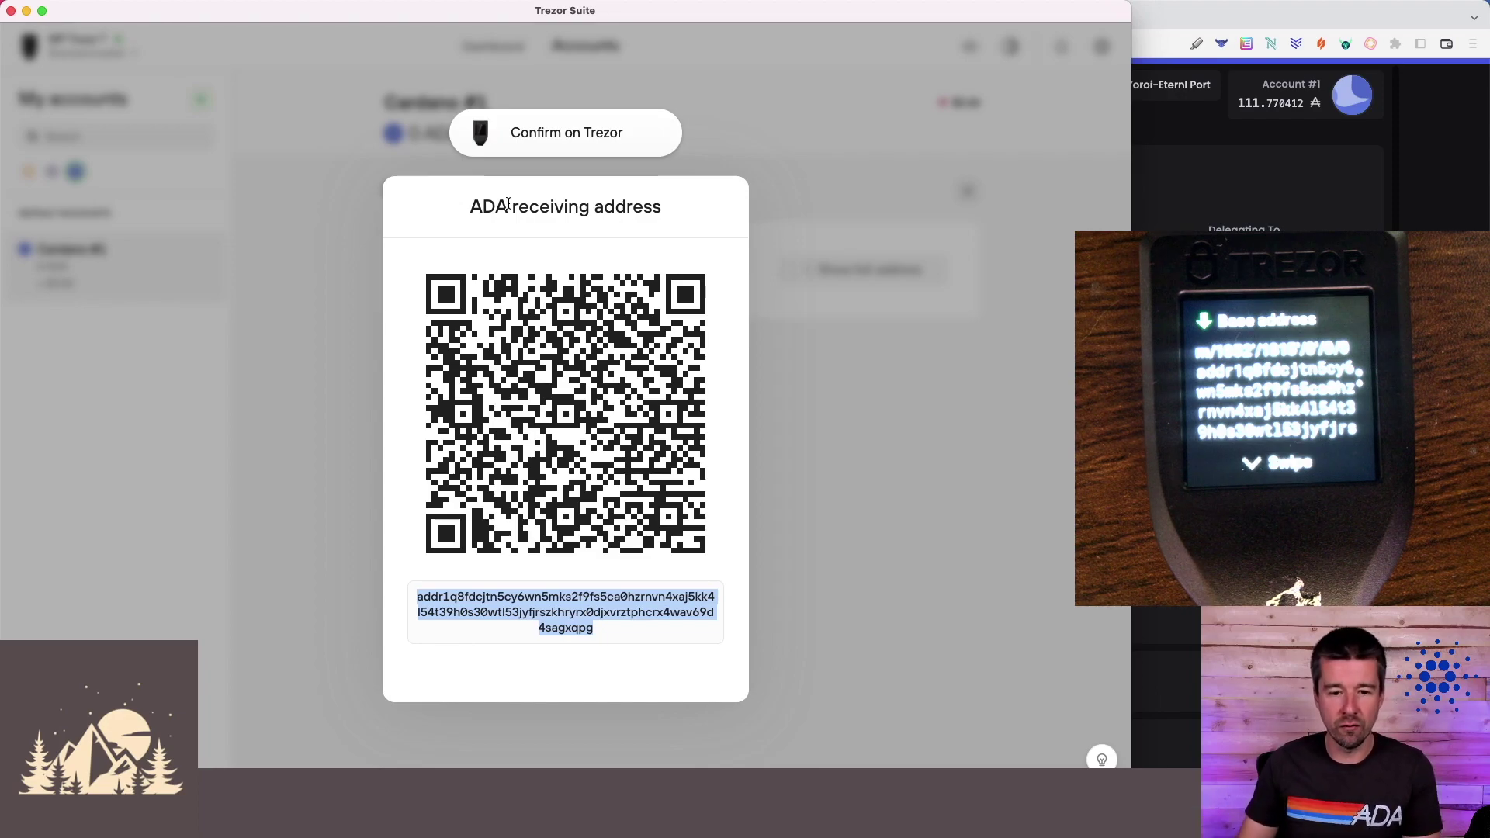
{"action": "left_click", "coordinate": [530, 612]}
{"action": "key", "text": "super+c"}
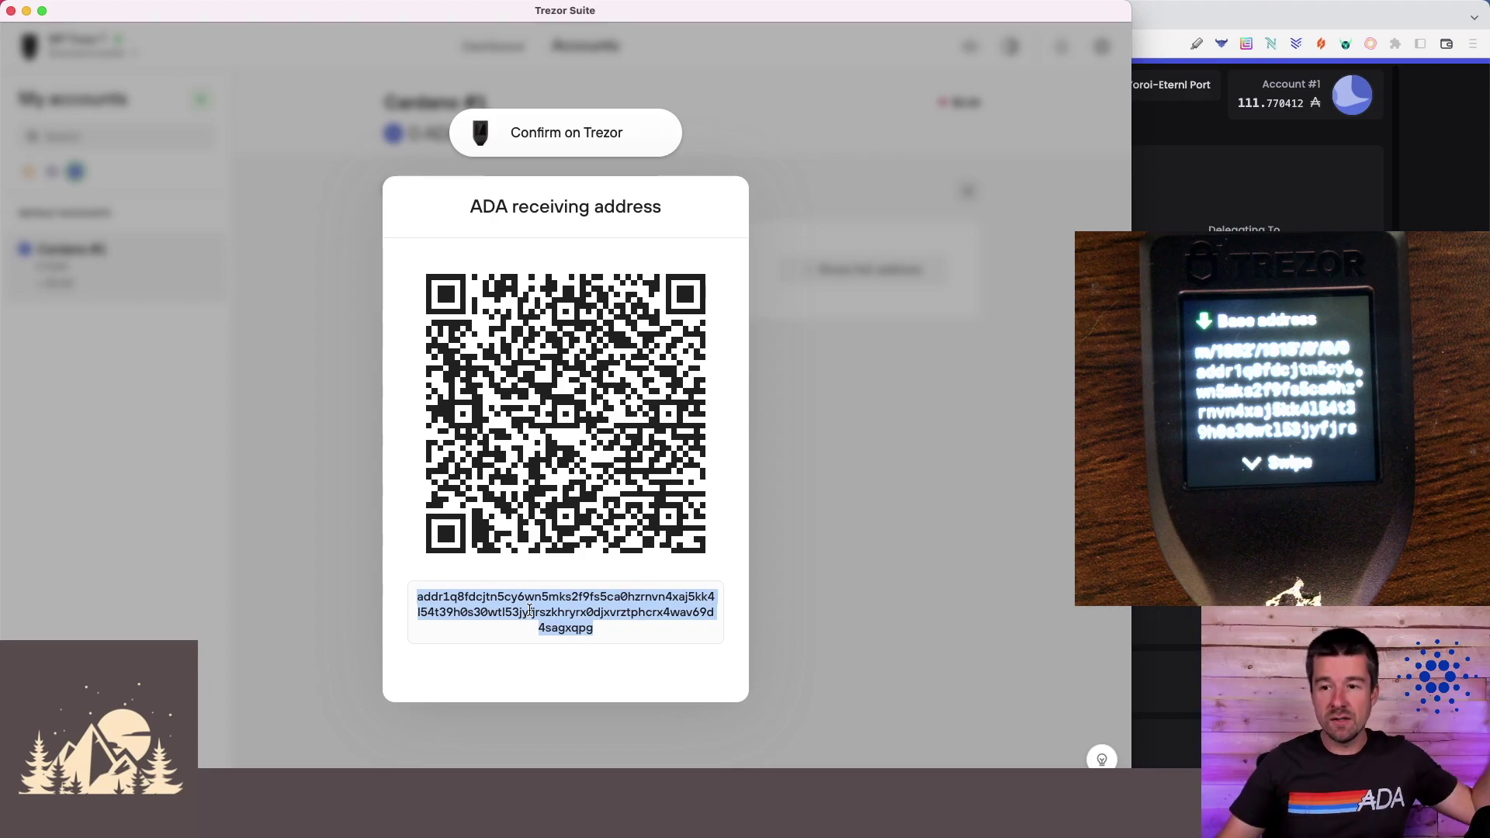
{"action": "key", "text": "super+Tab"}
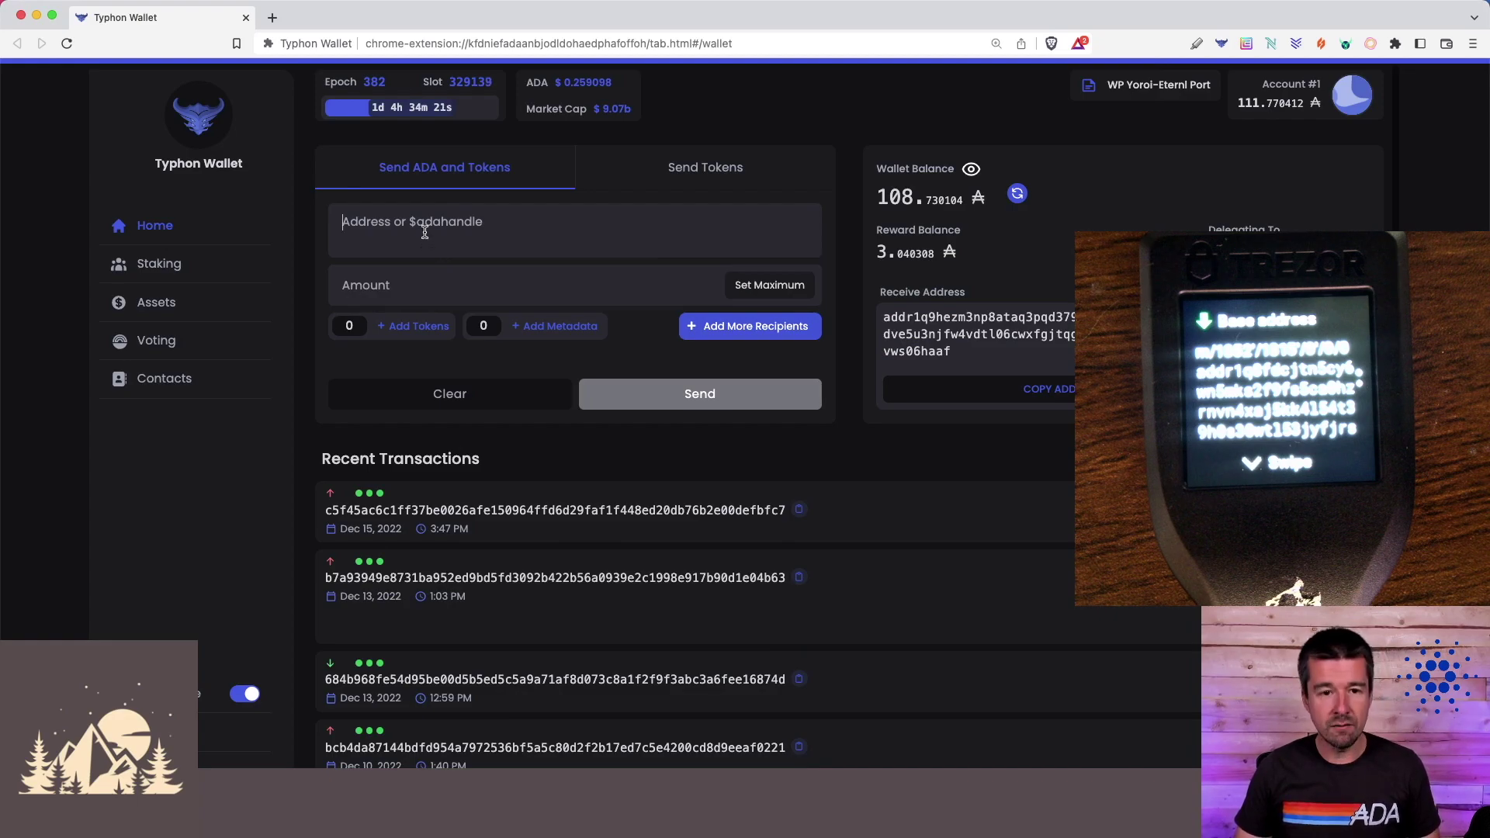
- Send 1 ADA to the pasted Trezor address and authorize it with the wallet password
{"action": "key", "text": "super+v"}
{"action": "left_click", "coordinate": [416, 280]}
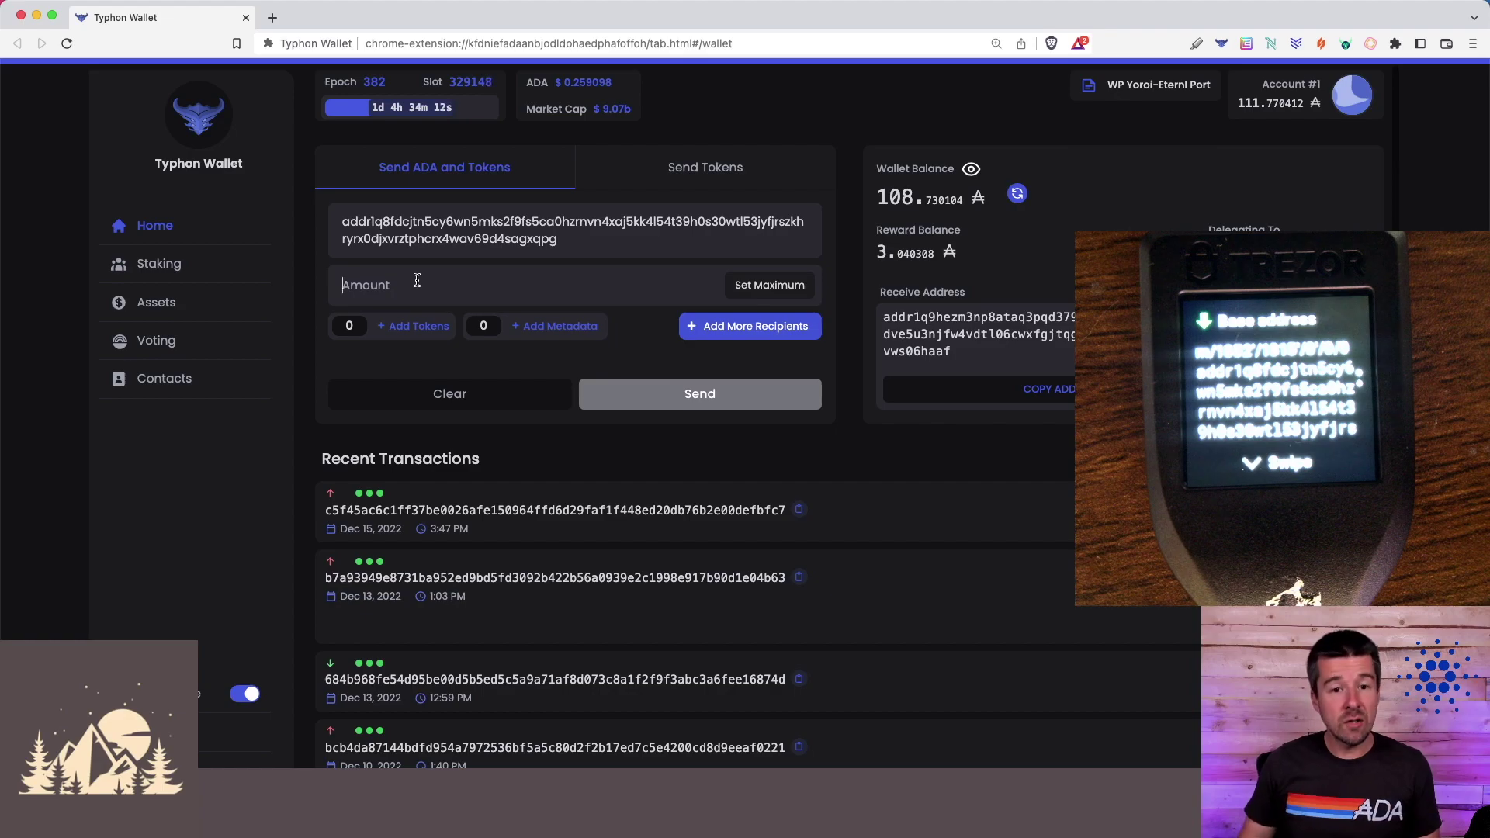
{"action": "type", "text": "1"}
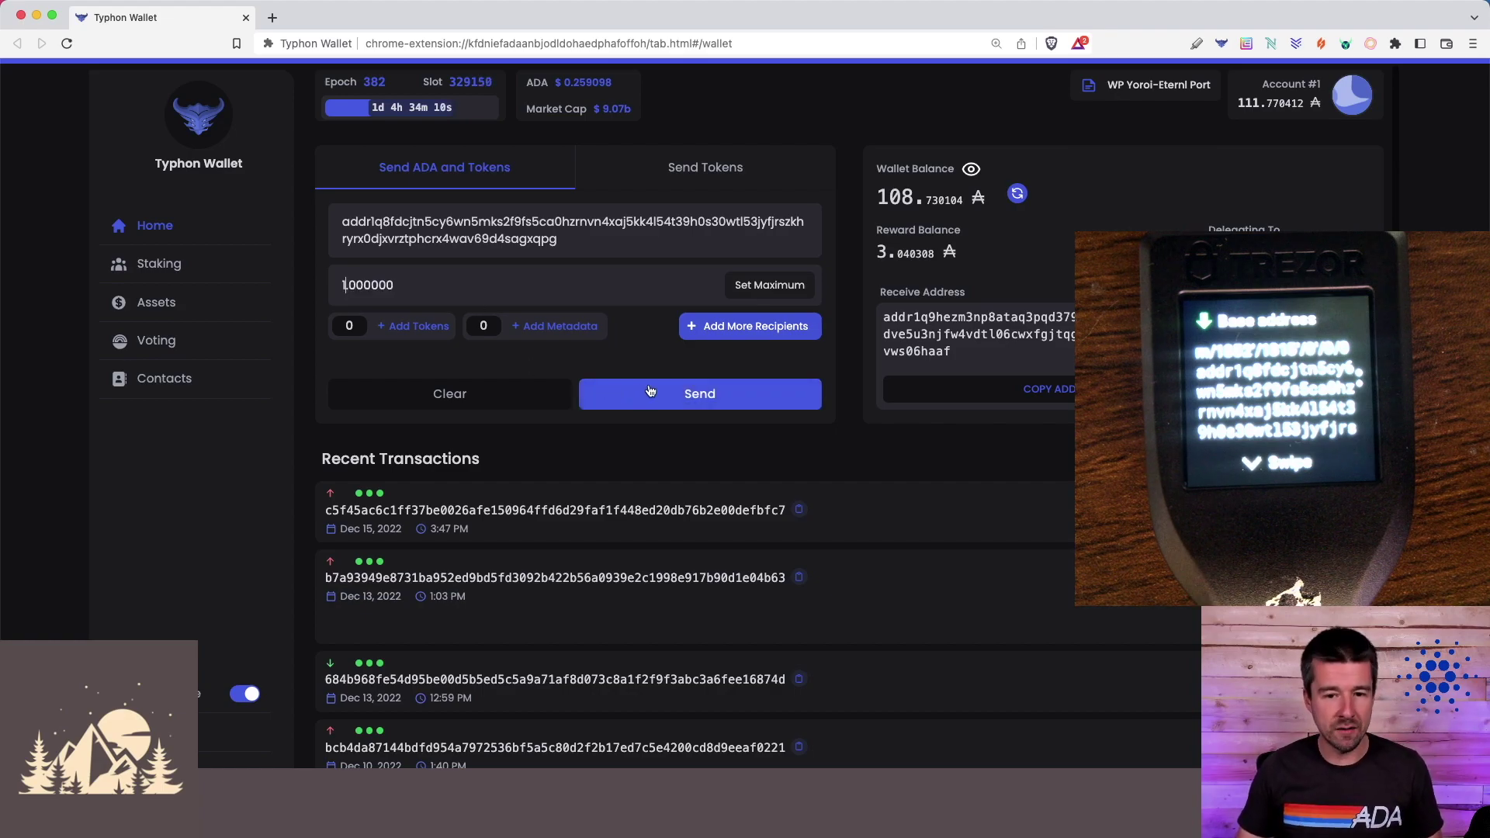
{"action": "left_click", "coordinate": [656, 396]}
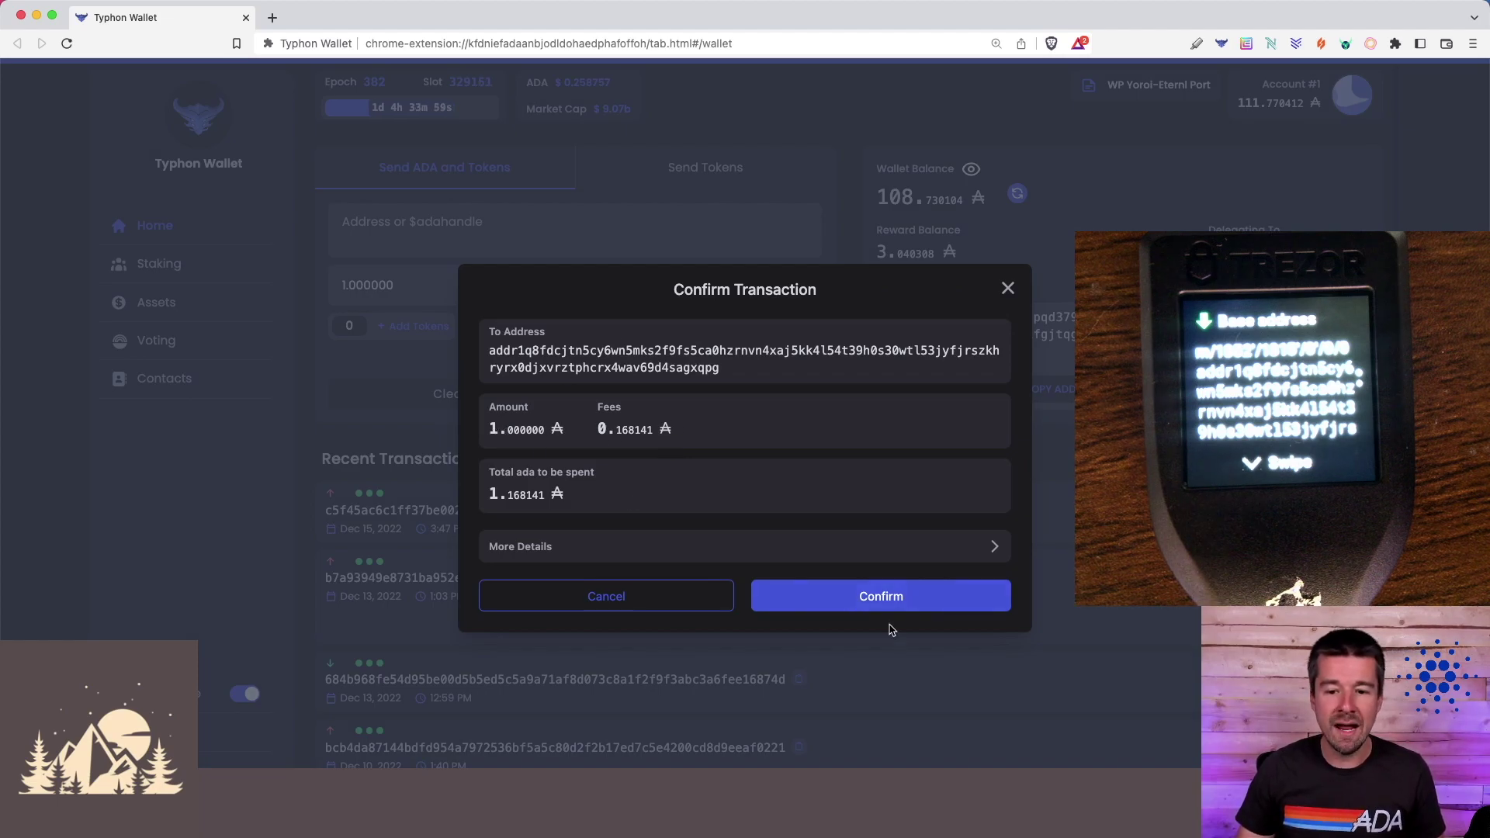
{"action": "left_click", "coordinate": [860, 606]}
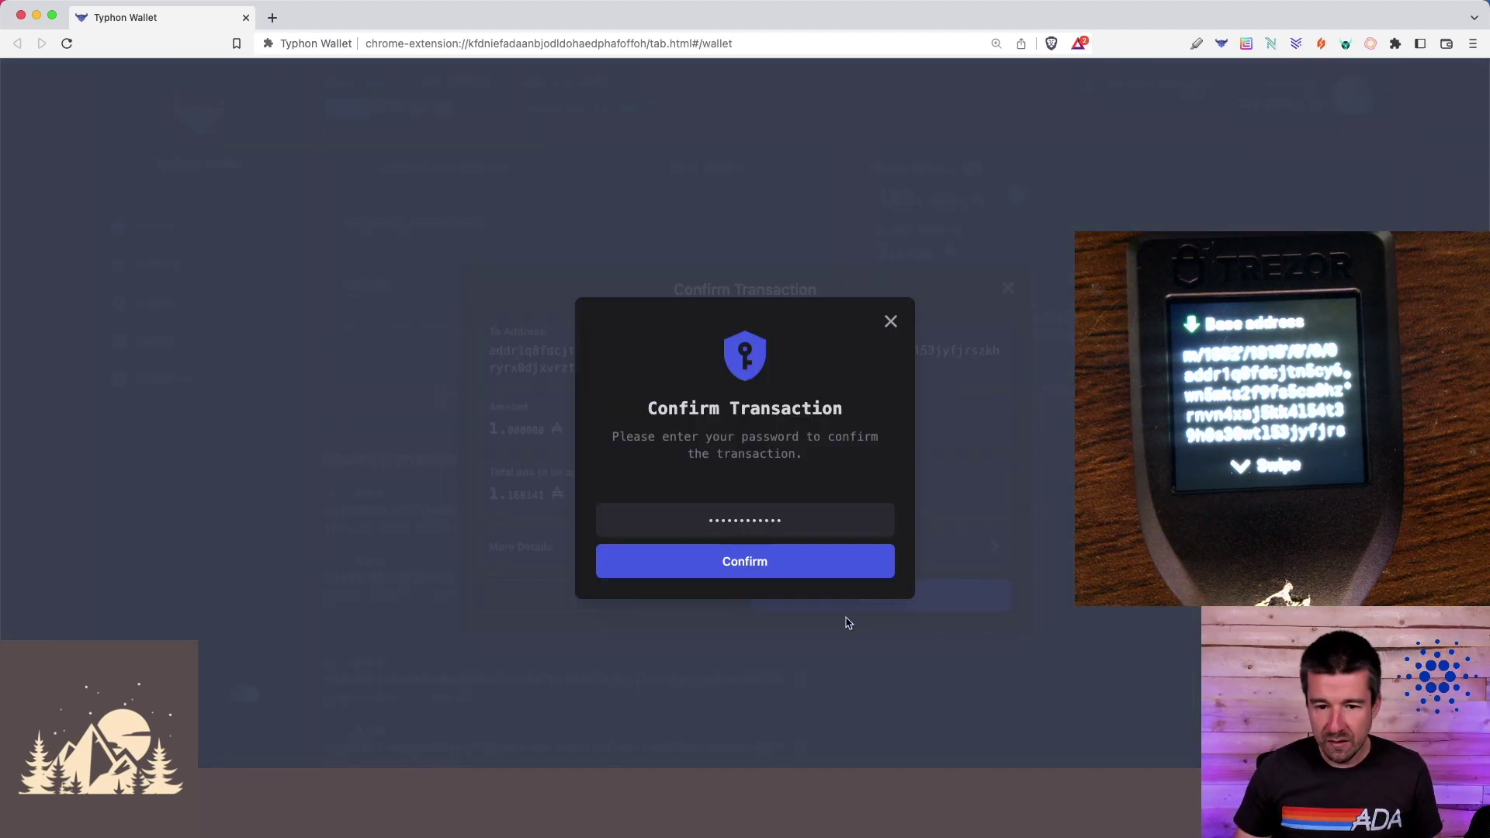
{"action": "left_click", "coordinate": [792, 573]}
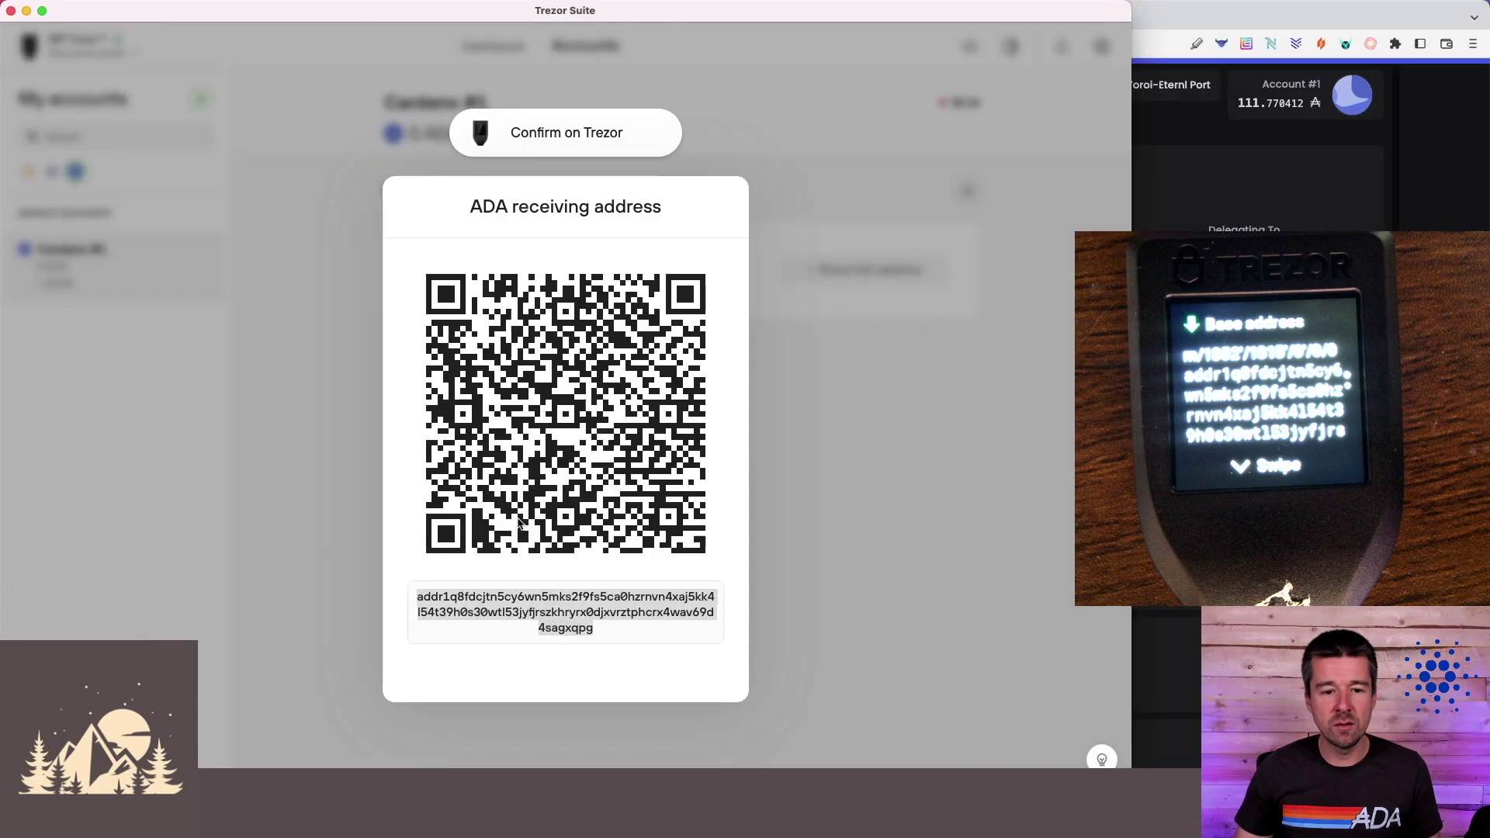
- Back in Trezor Suite, close the address and Receive views to see the 1 ADA received
{"action": "left_click", "coordinate": [803, 397]}
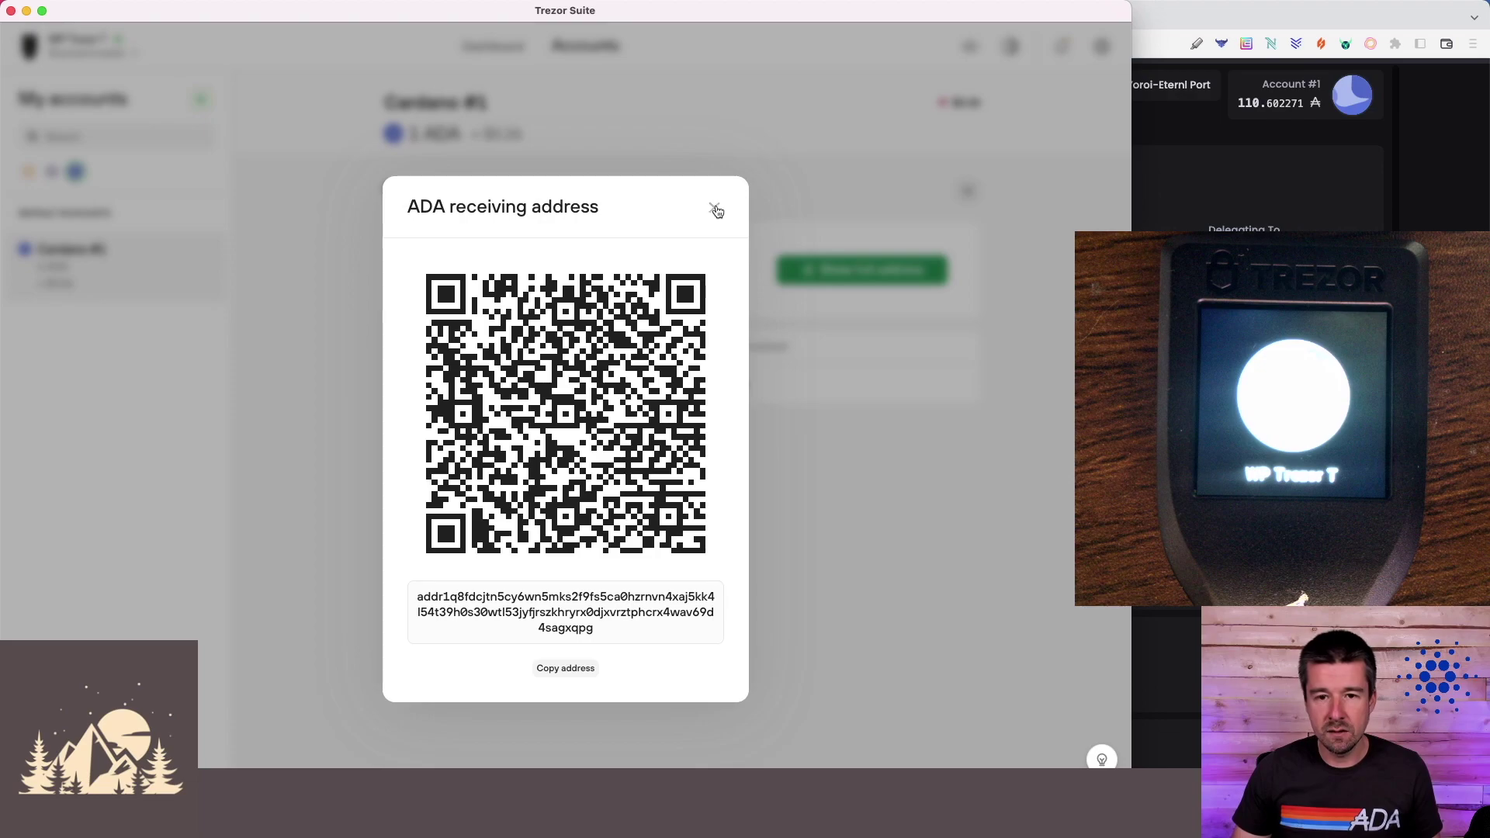
{"action": "left_click", "coordinate": [712, 208]}
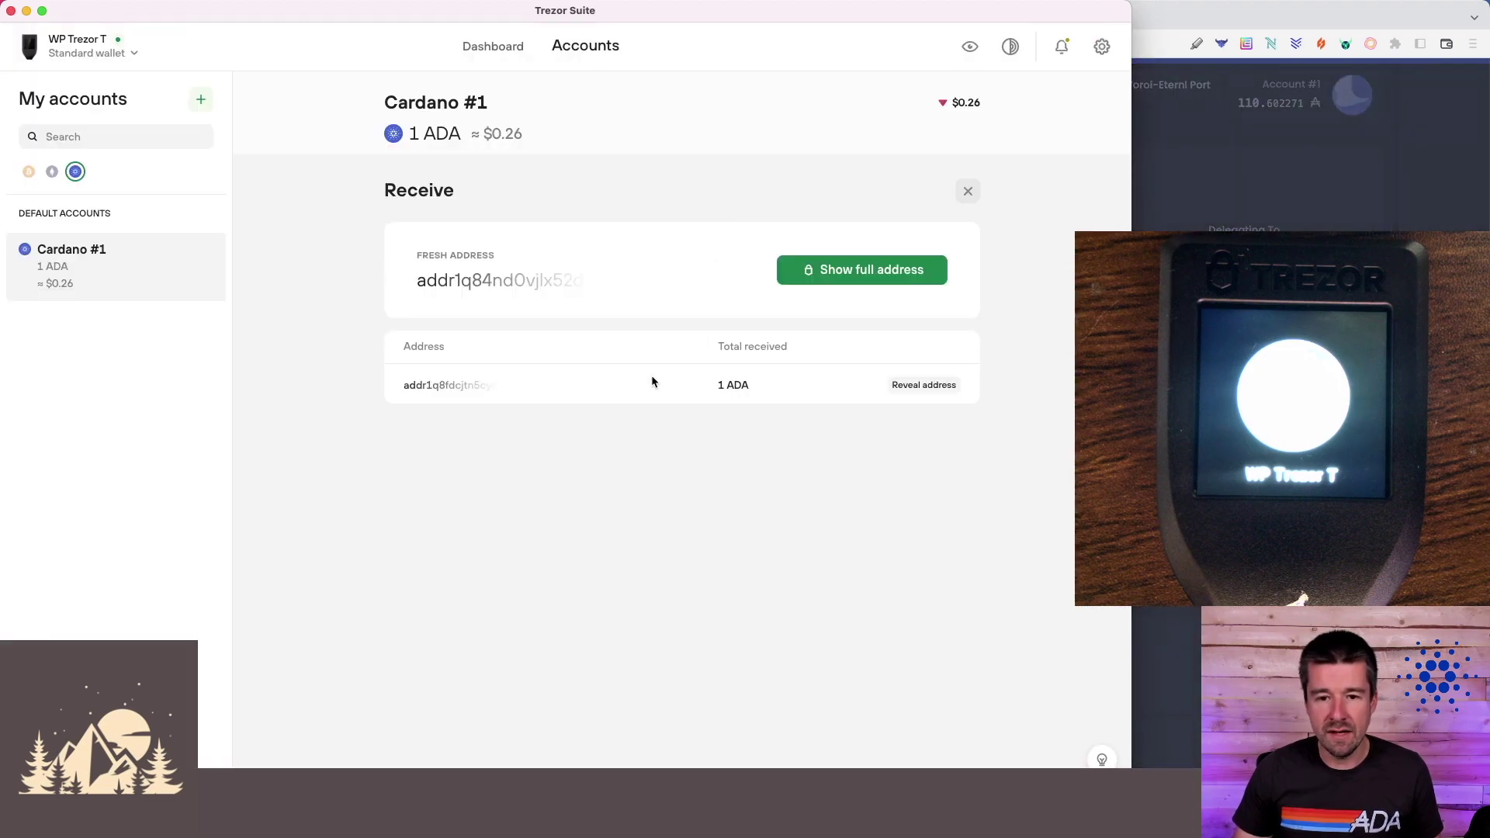
{"action": "key", "text": "Escape"}
{"action": "scroll", "coordinate": [548, 446], "scroll_direction": "down", "scroll_amount": 2}
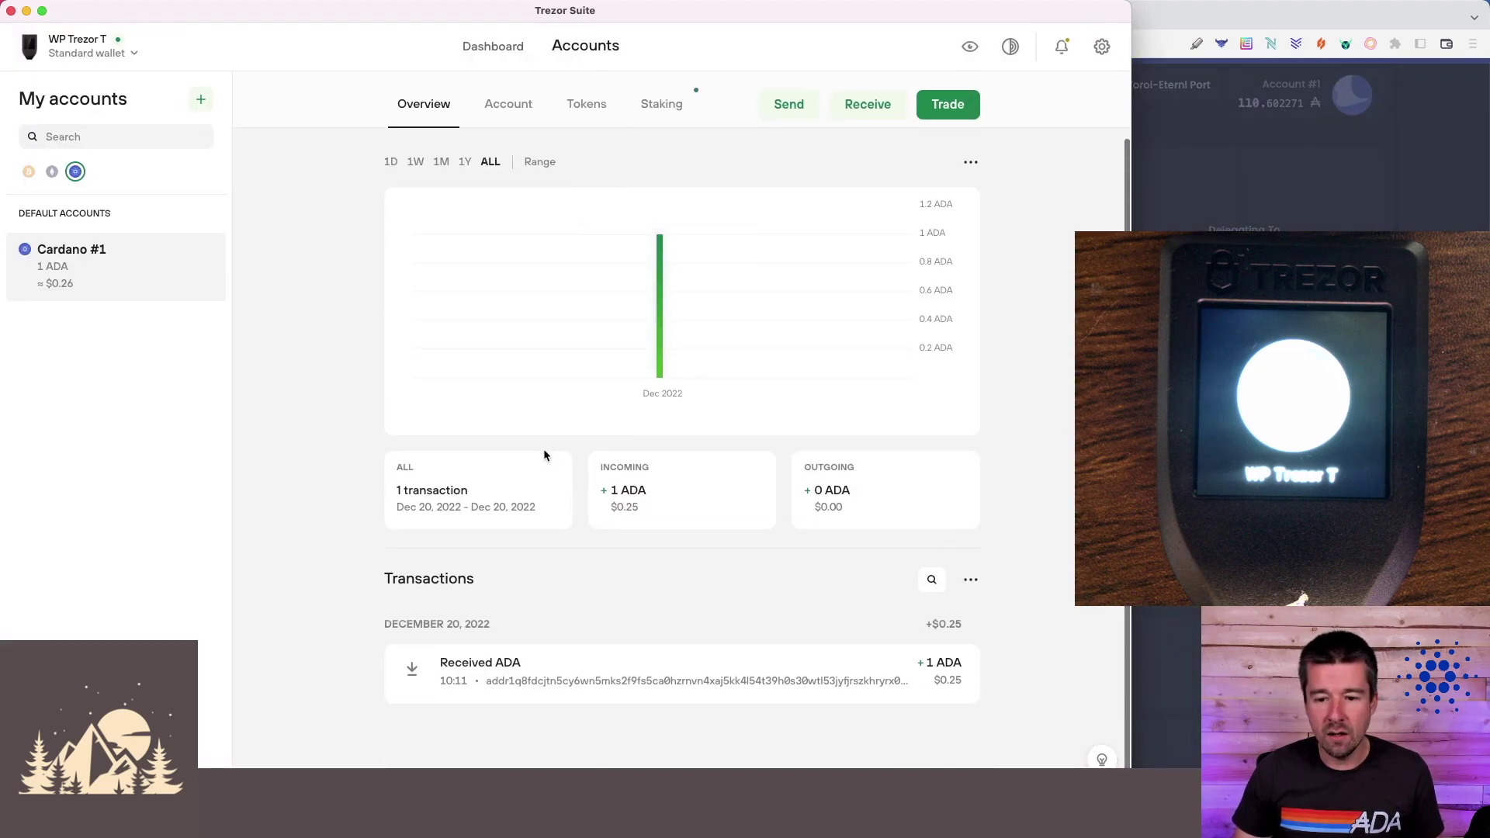
- Generate a fresh Cardano #1 receiving address, reveal it in full, and copy it
{"action": "scroll", "coordinate": [287, 482], "scroll_direction": "up", "scroll_amount": 2}
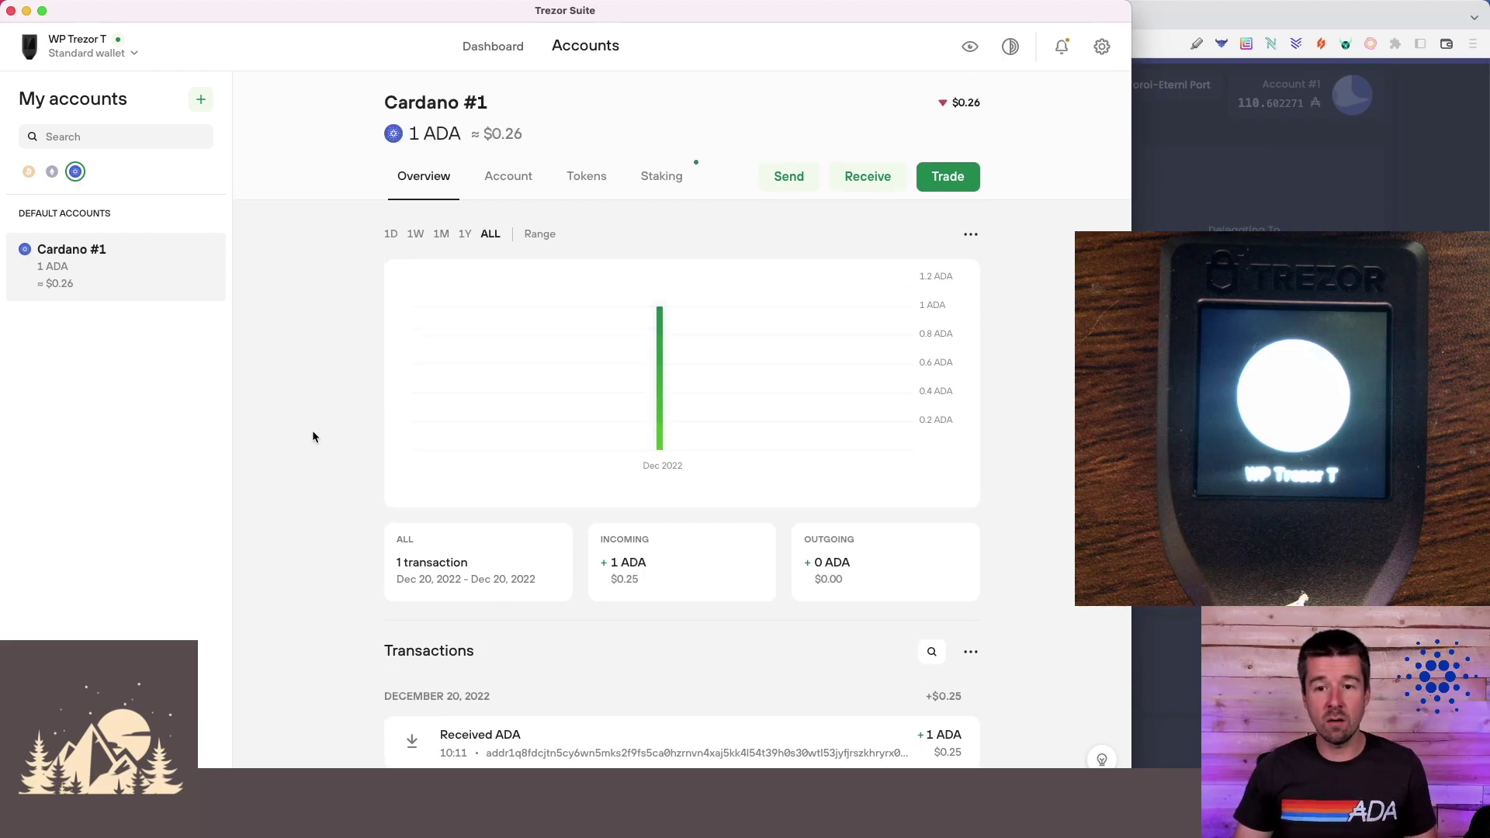
{"action": "left_click", "coordinate": [867, 176]}
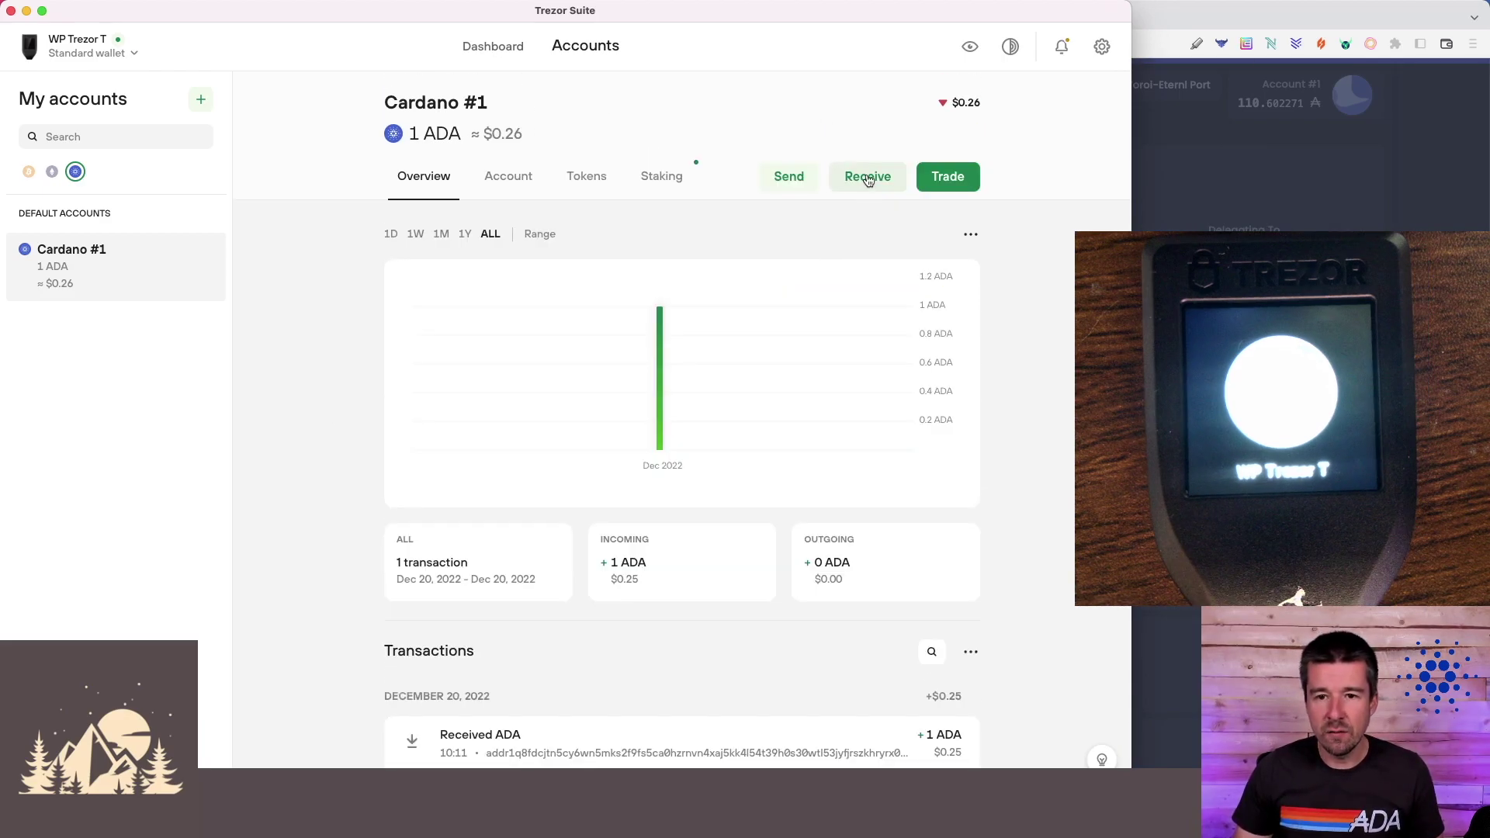
{"action": "left_click", "coordinate": [868, 176]}
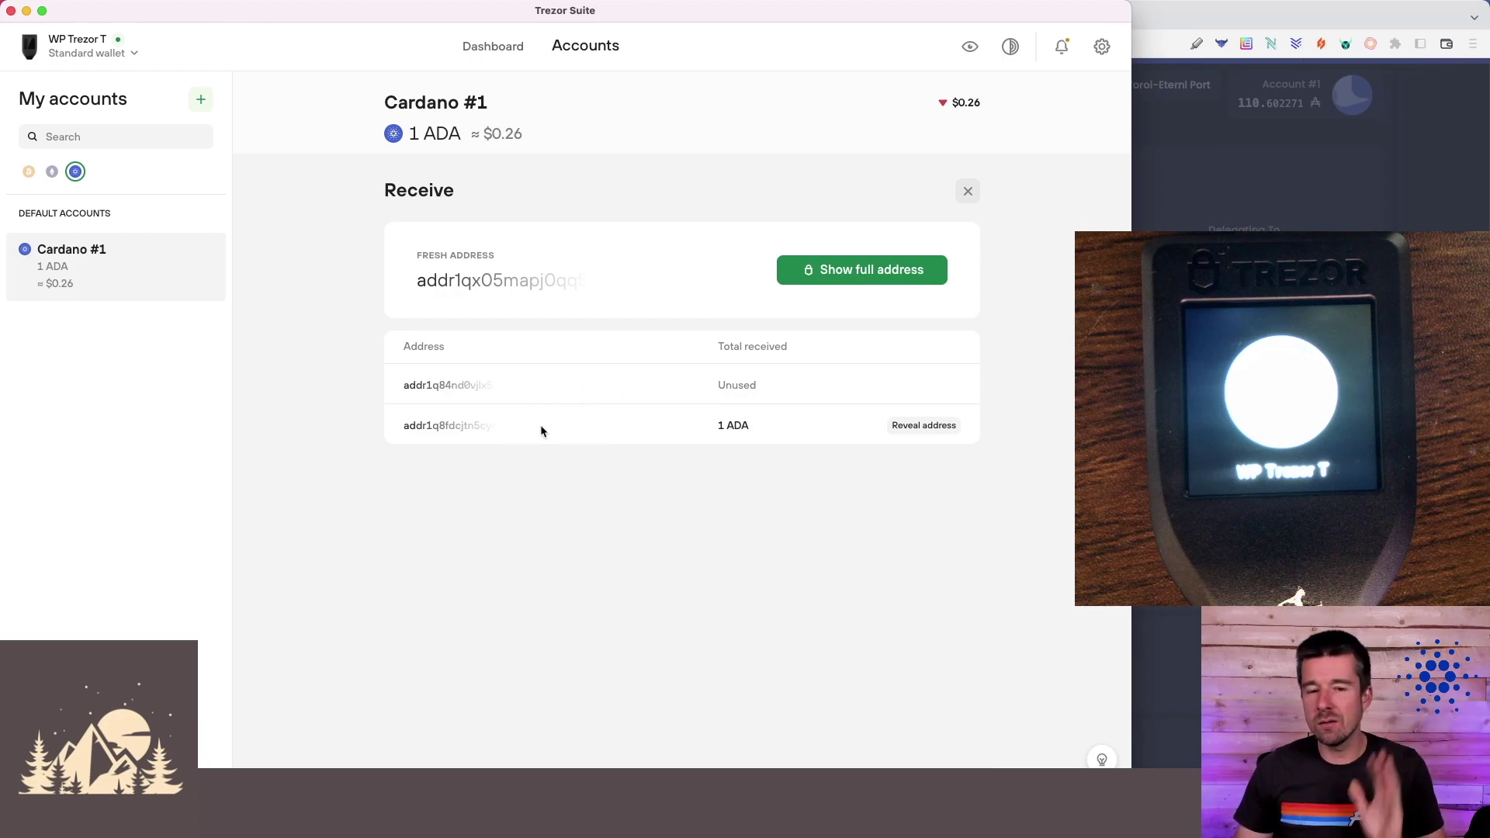
{"action": "left_click", "coordinate": [923, 425]}
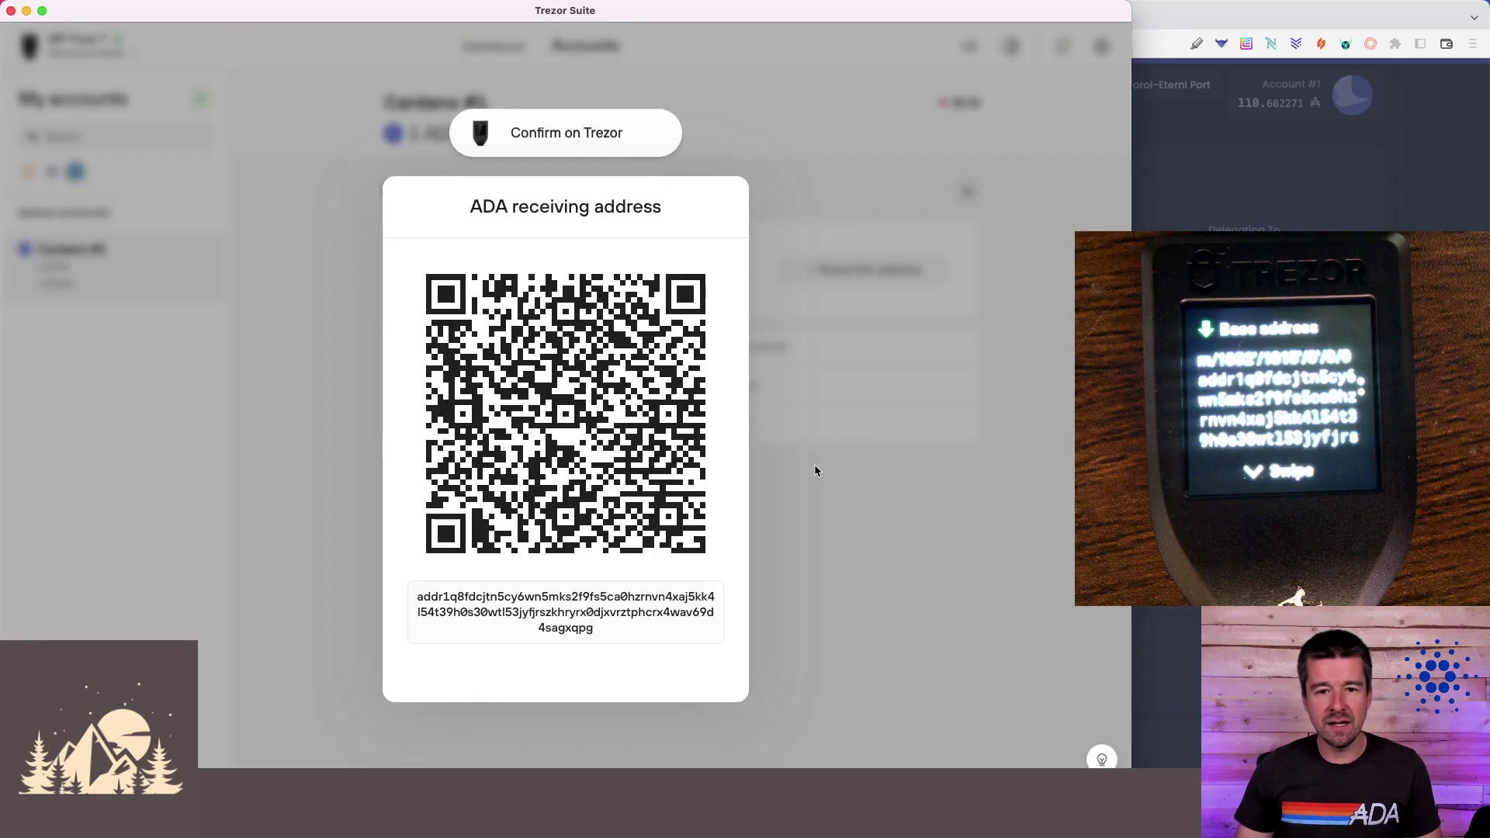
{"action": "triple_click", "coordinate": [585, 615]}
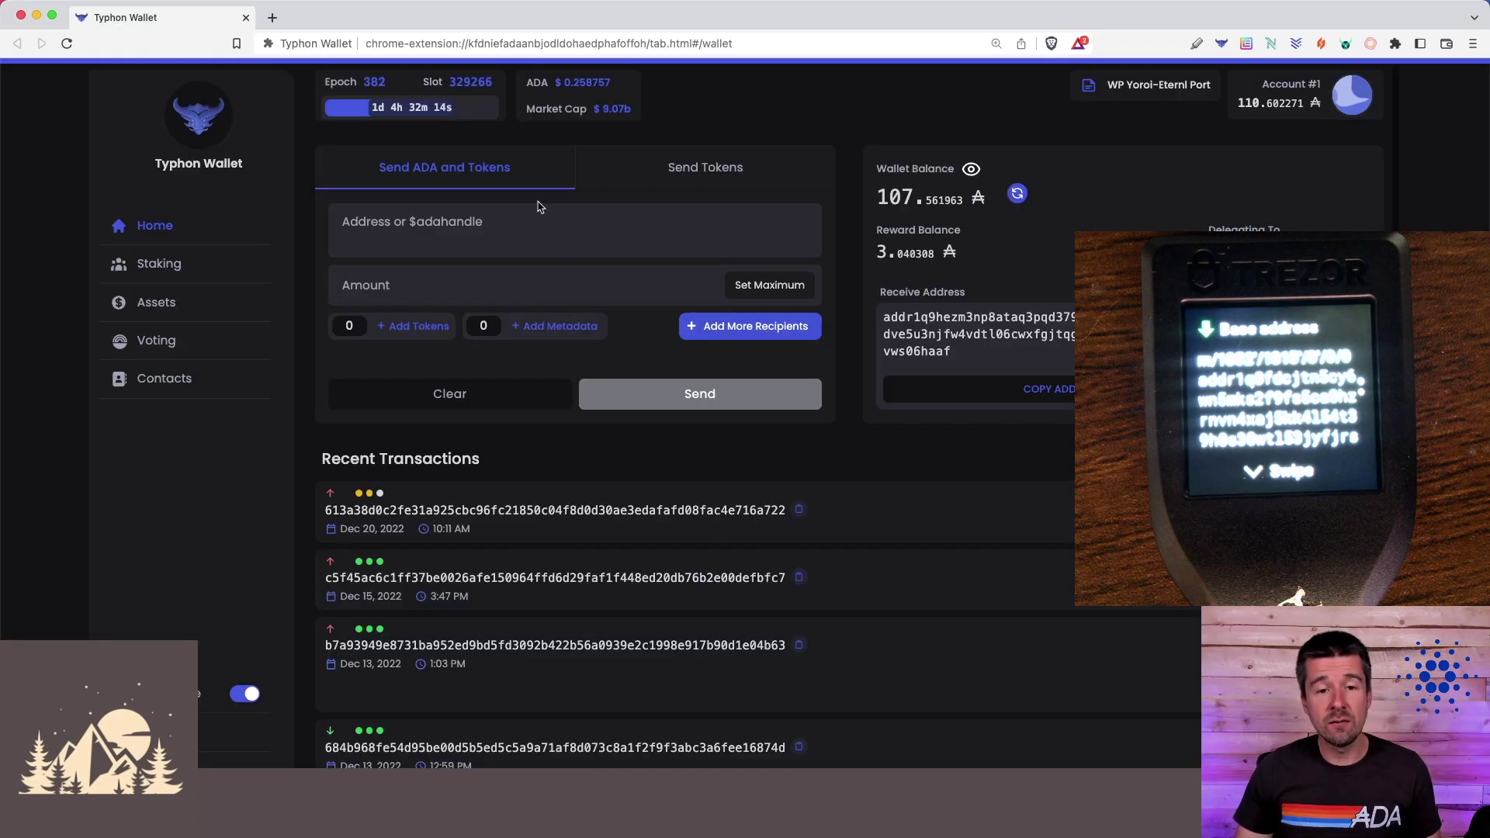
{"action": "left_click", "coordinate": [539, 226]}
{"action": "type", "text": "addr1q8fdcjtn5cy6wn5mks2f9fs5ca0hzrnvn4xaj5kk4l54t39h0s30wtl53jyfjrszkhryrx0djxvrztphcrx4wav69d4sagxqpg"}
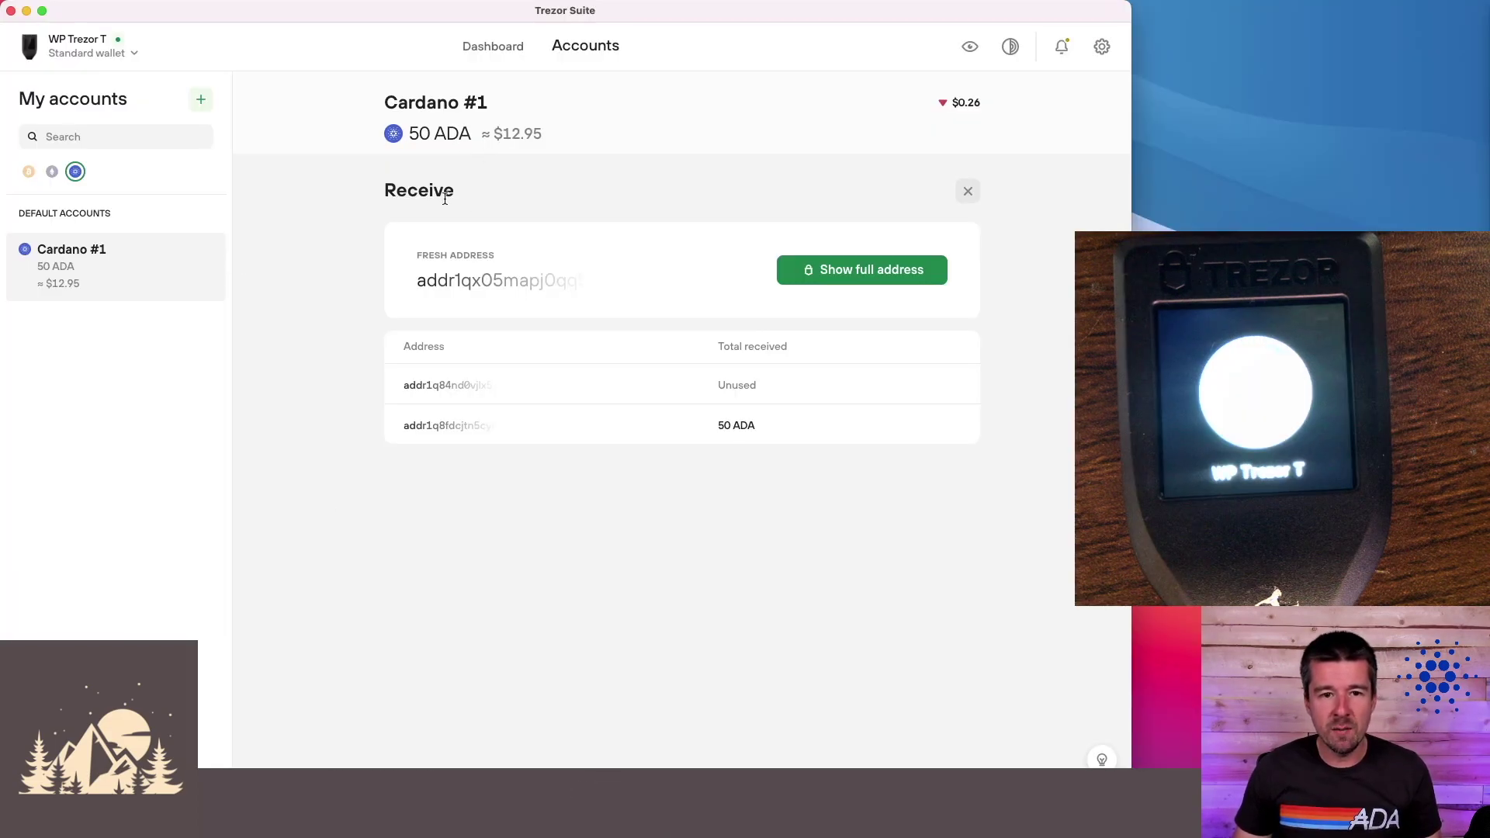
- Visit the Dashboard, Bitcoin account and Trade view, then return to Cardano #1
{"action": "left_click", "coordinate": [484, 48]}
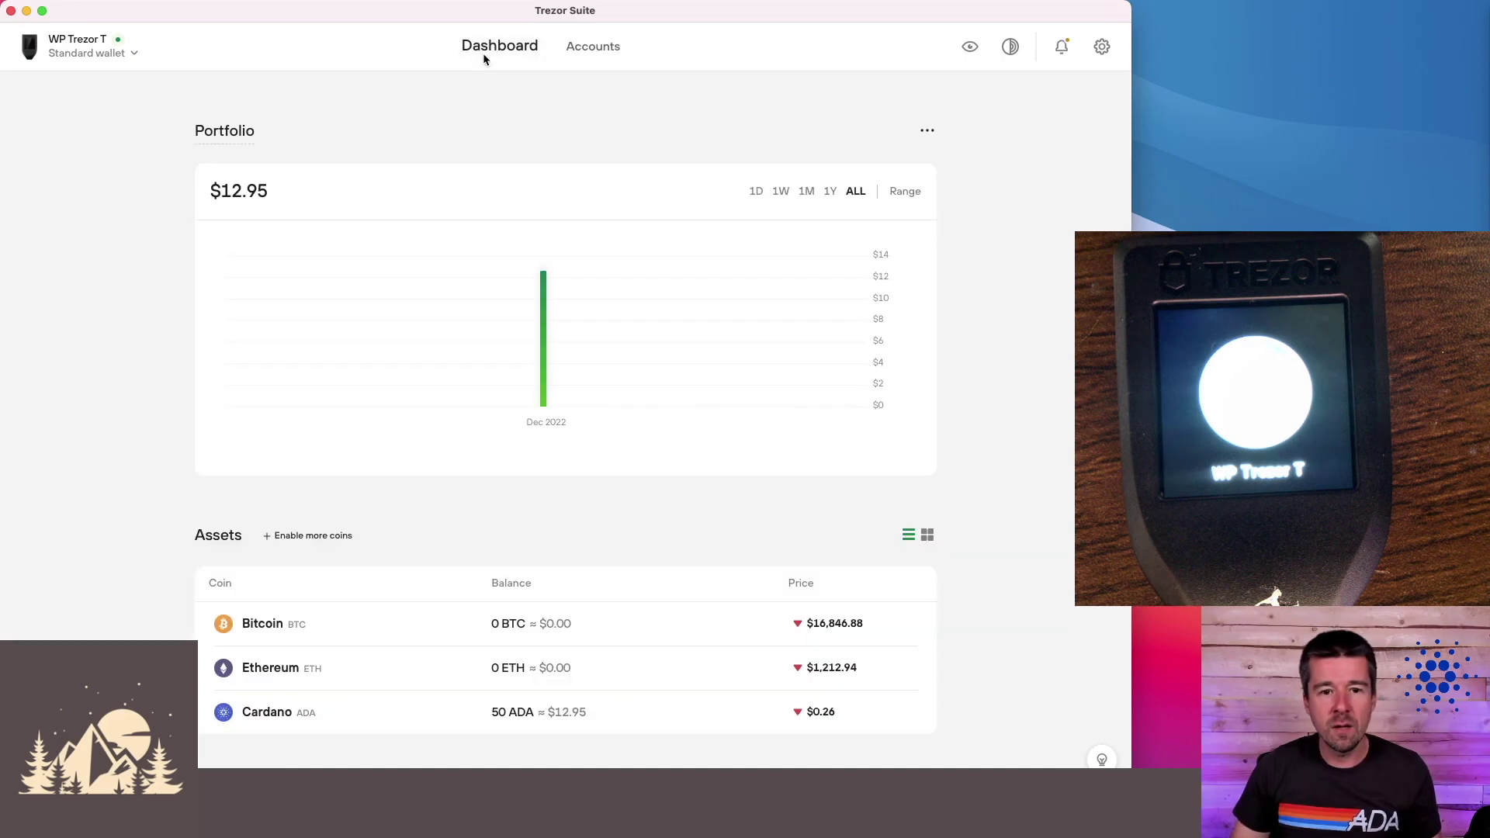
{"action": "scroll", "coordinate": [469, 433], "scroll_direction": "down", "scroll_amount": 5}
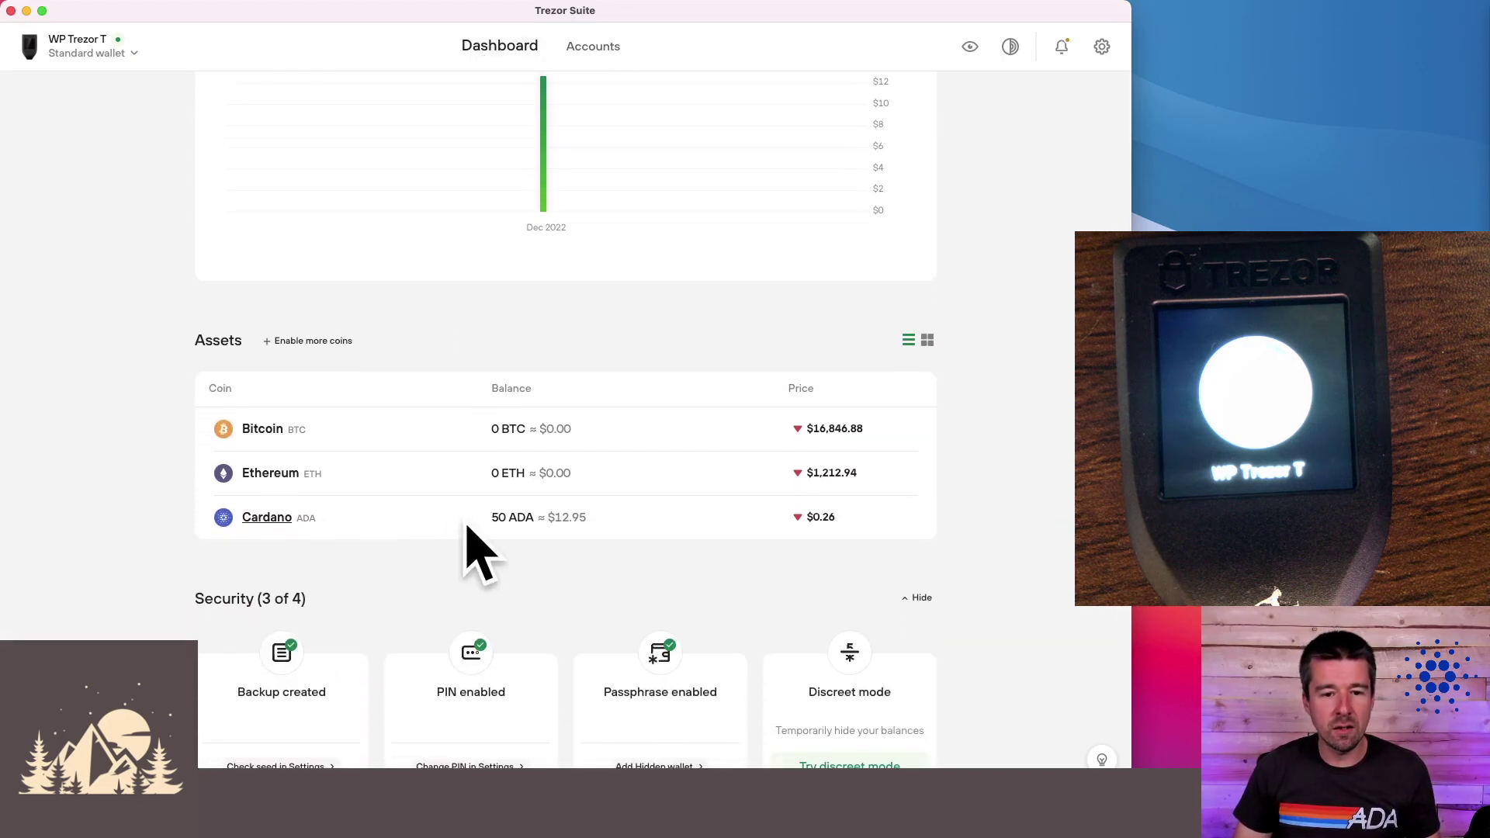
{"action": "left_click", "coordinate": [264, 428]}
{"action": "scroll", "coordinate": [566, 440], "scroll_direction": "down", "scroll_amount": 1}
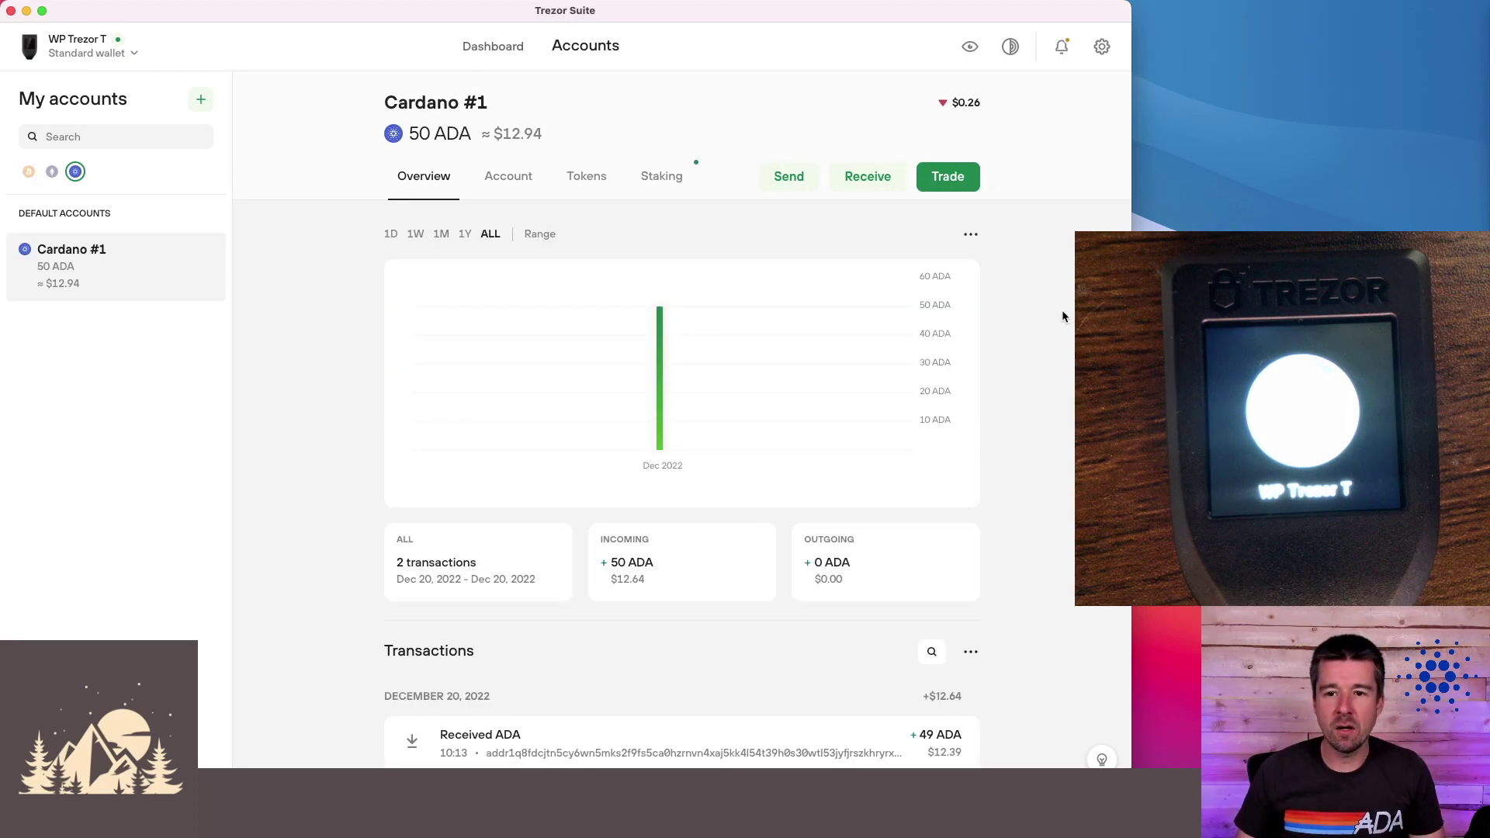
{"action": "left_click", "coordinate": [948, 176]}
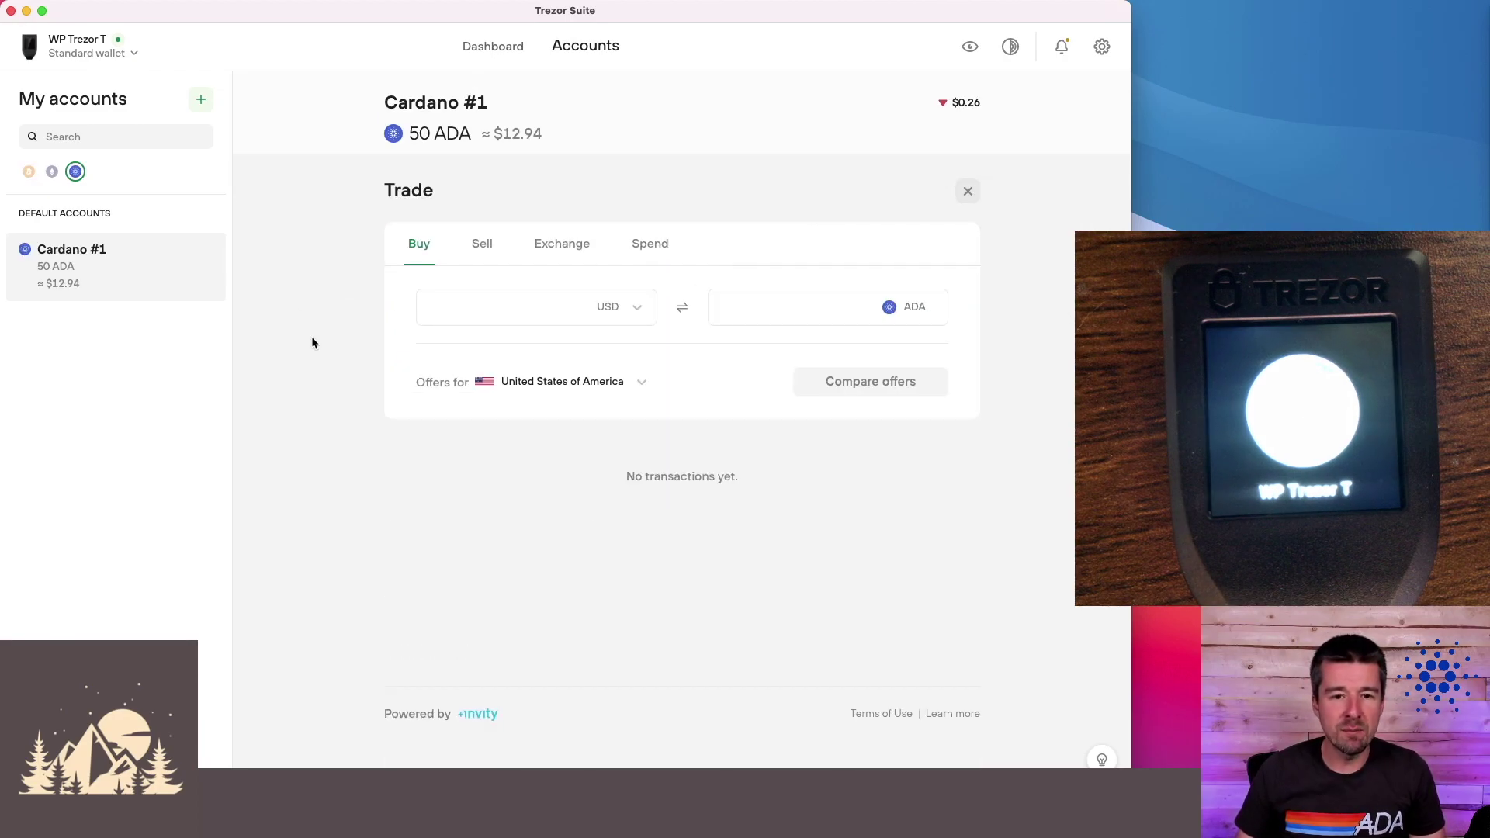
{"action": "left_click", "coordinate": [114, 274]}
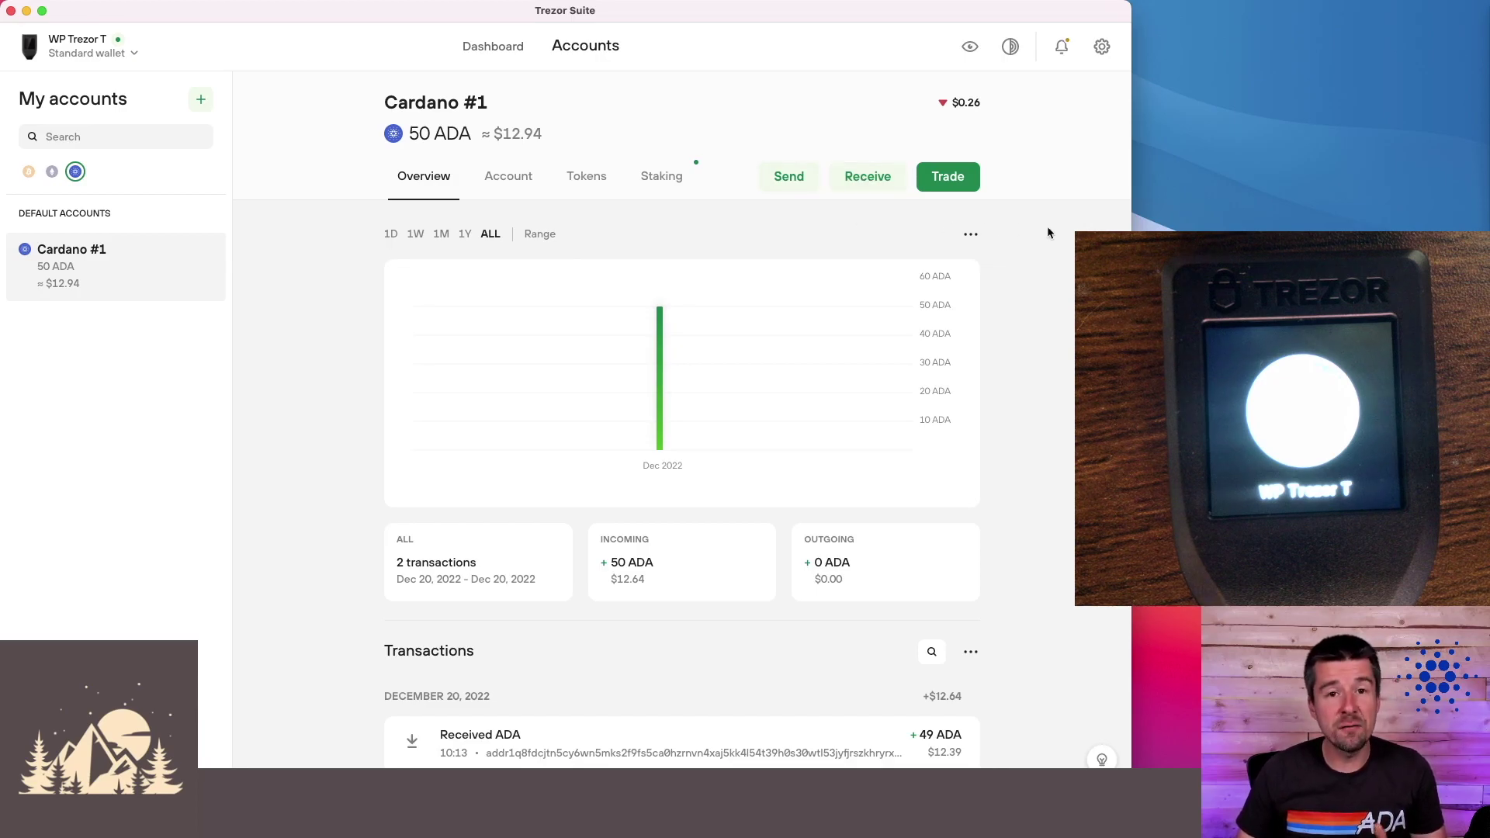
{"action": "left_click", "coordinate": [789, 180]}
- Paste the recipient address, fill the max 49.832959 ADA, and submit for review
{"action": "left_click", "coordinate": [464, 296]}
{"action": "key", "text": "super+v"}
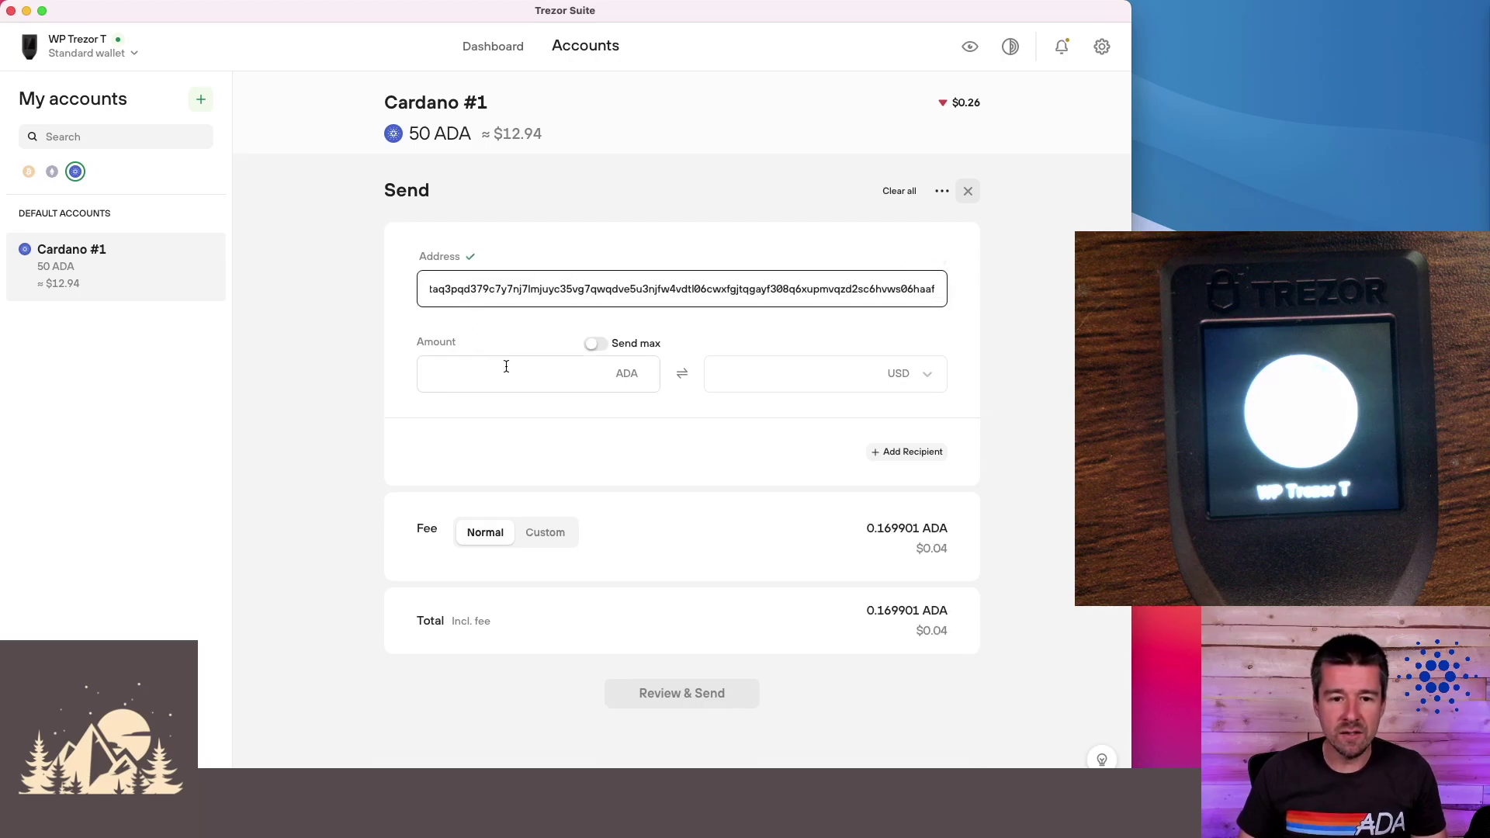
{"action": "left_click", "coordinate": [506, 373]}
{"action": "left_click", "coordinate": [596, 344]}
{"action": "double_click", "coordinate": [482, 374]}
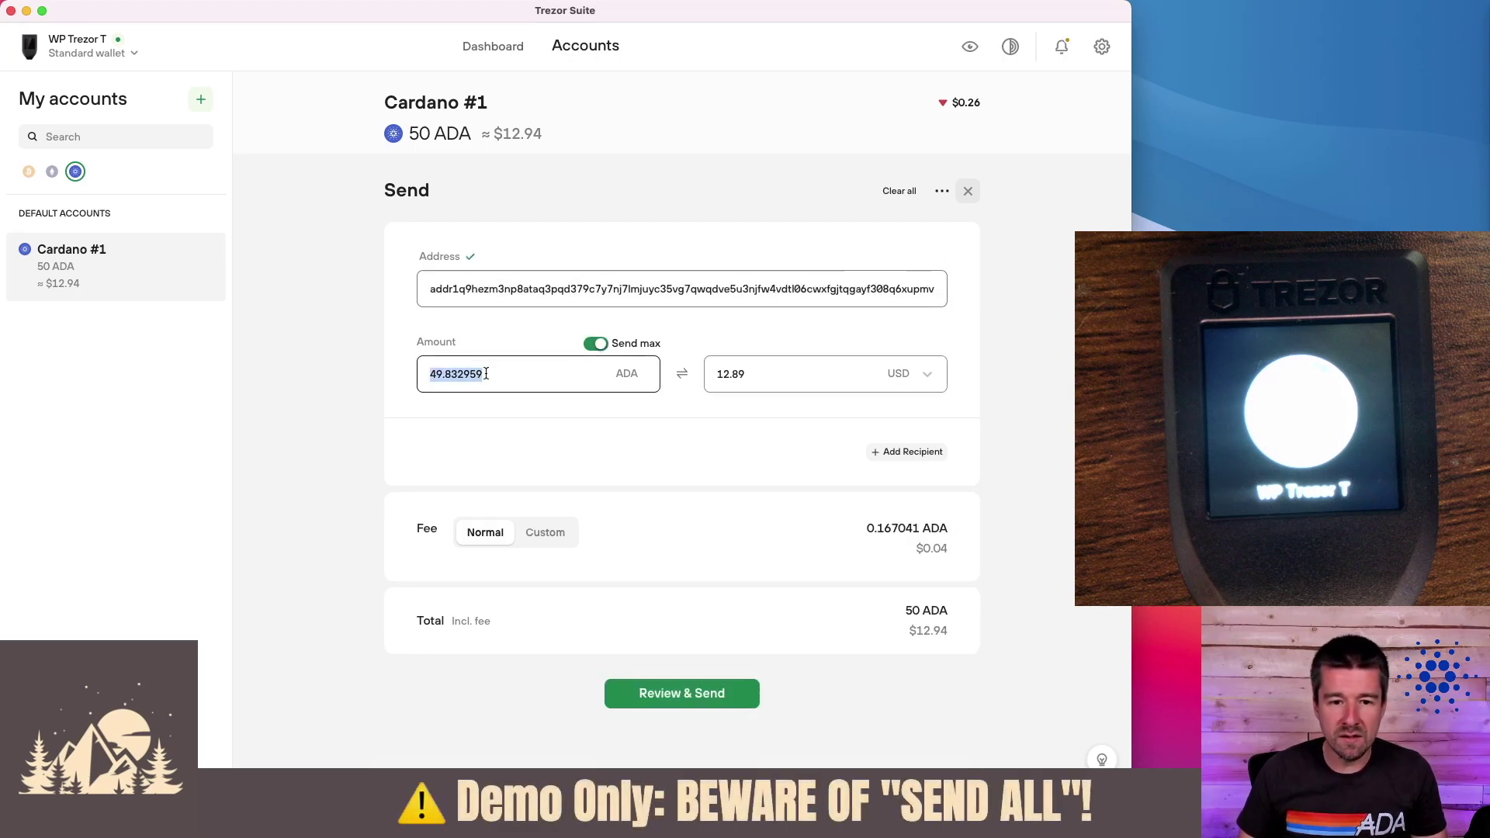
{"action": "left_click", "coordinate": [527, 374]}
{"action": "left_click", "coordinate": [703, 692]}
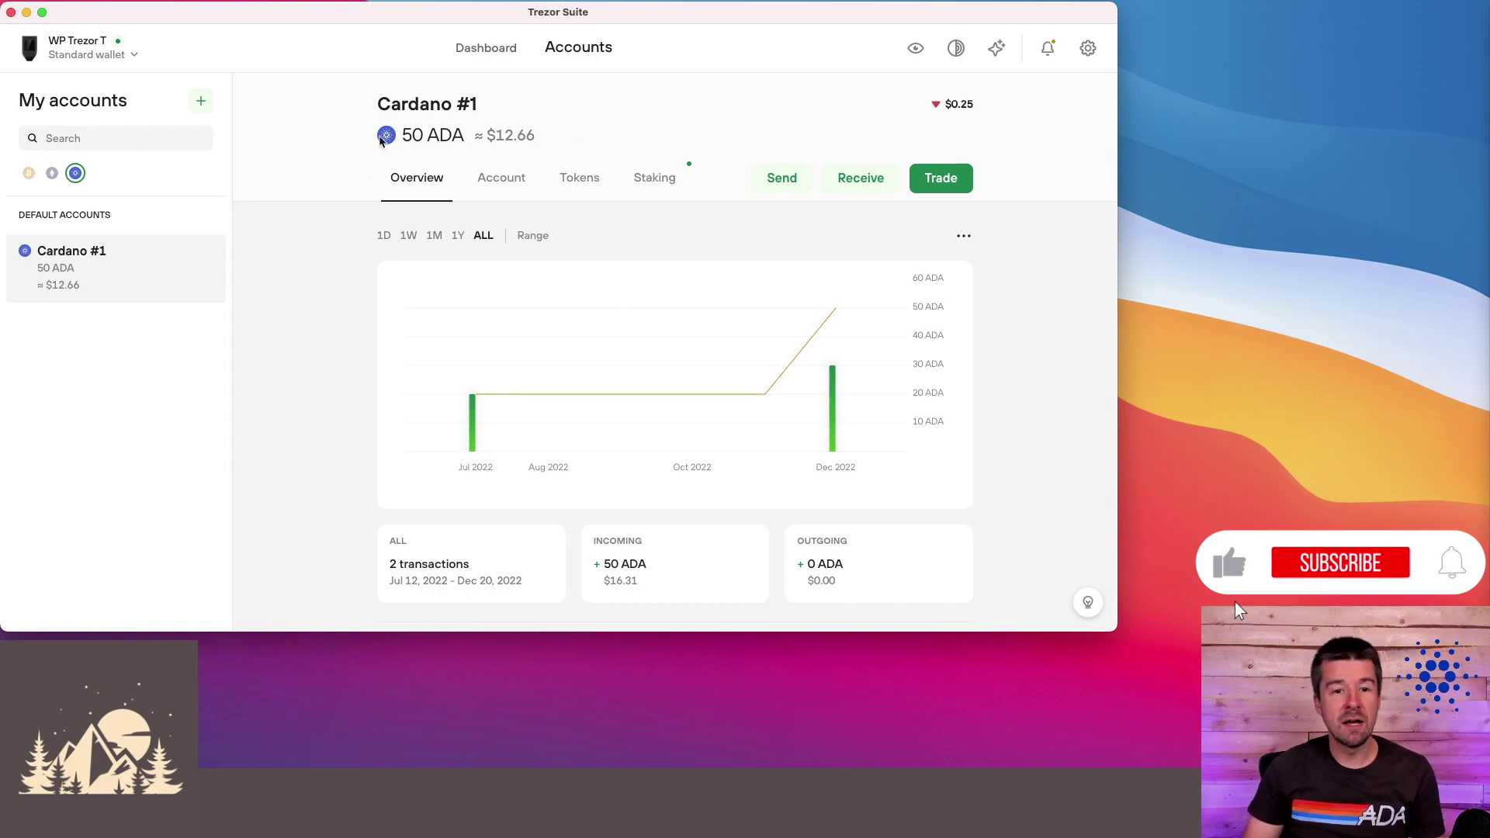
- Open the Cardano #1 Staking tab, showing staking is not active
{"action": "left_click", "coordinate": [654, 177]}
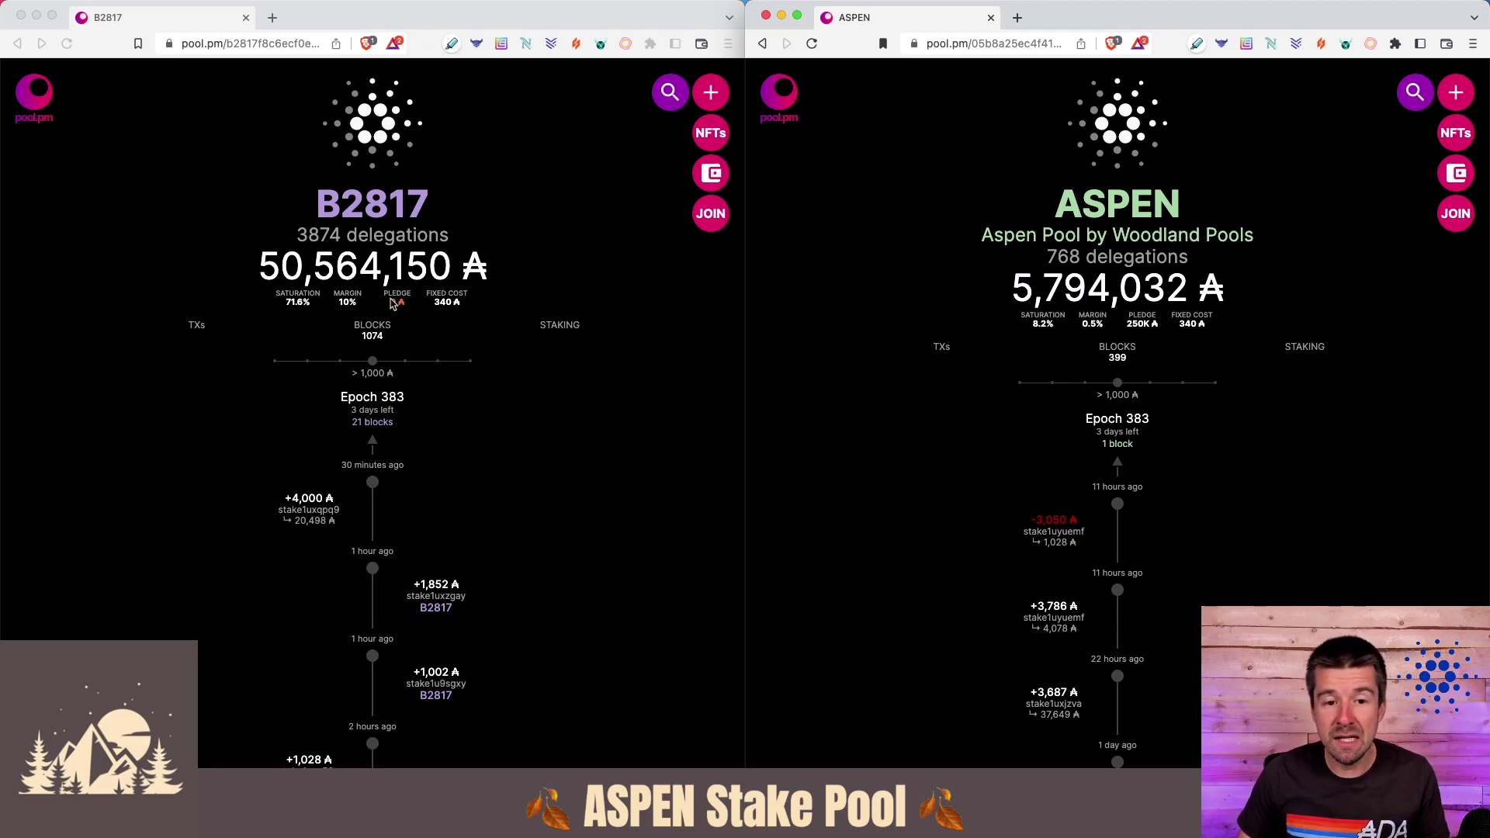
- Focus the B2817 pool.pm window next to the ASPEN pool window
{"action": "left_click", "coordinate": [413, 318]}
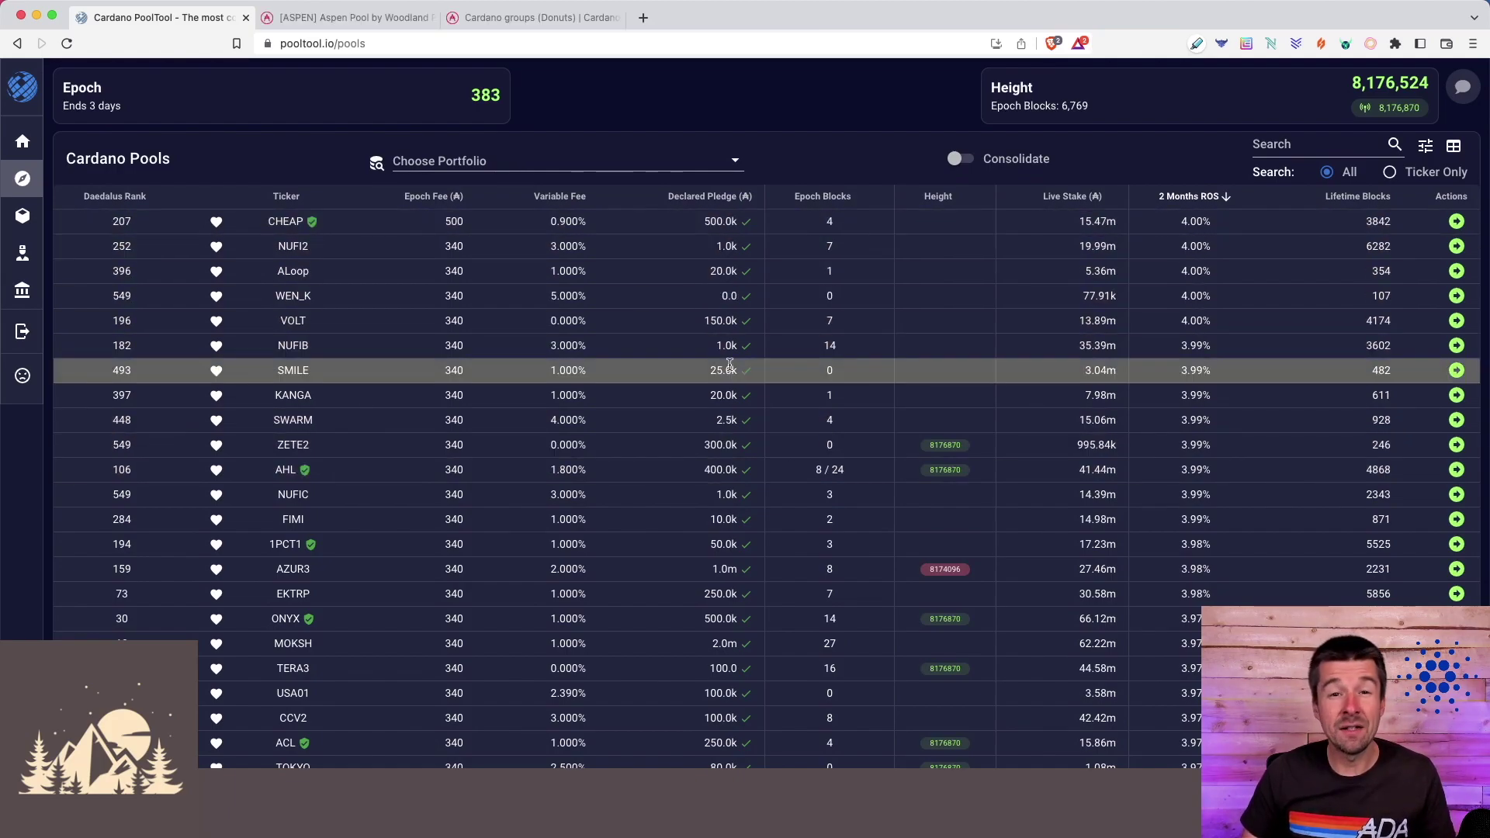
- Cycle through ASPEN's details, the Cardano stake-group charts, PoolTool, and ASPEN's pool.pm page
{"action": "key", "text": "ctrl+Tab"}
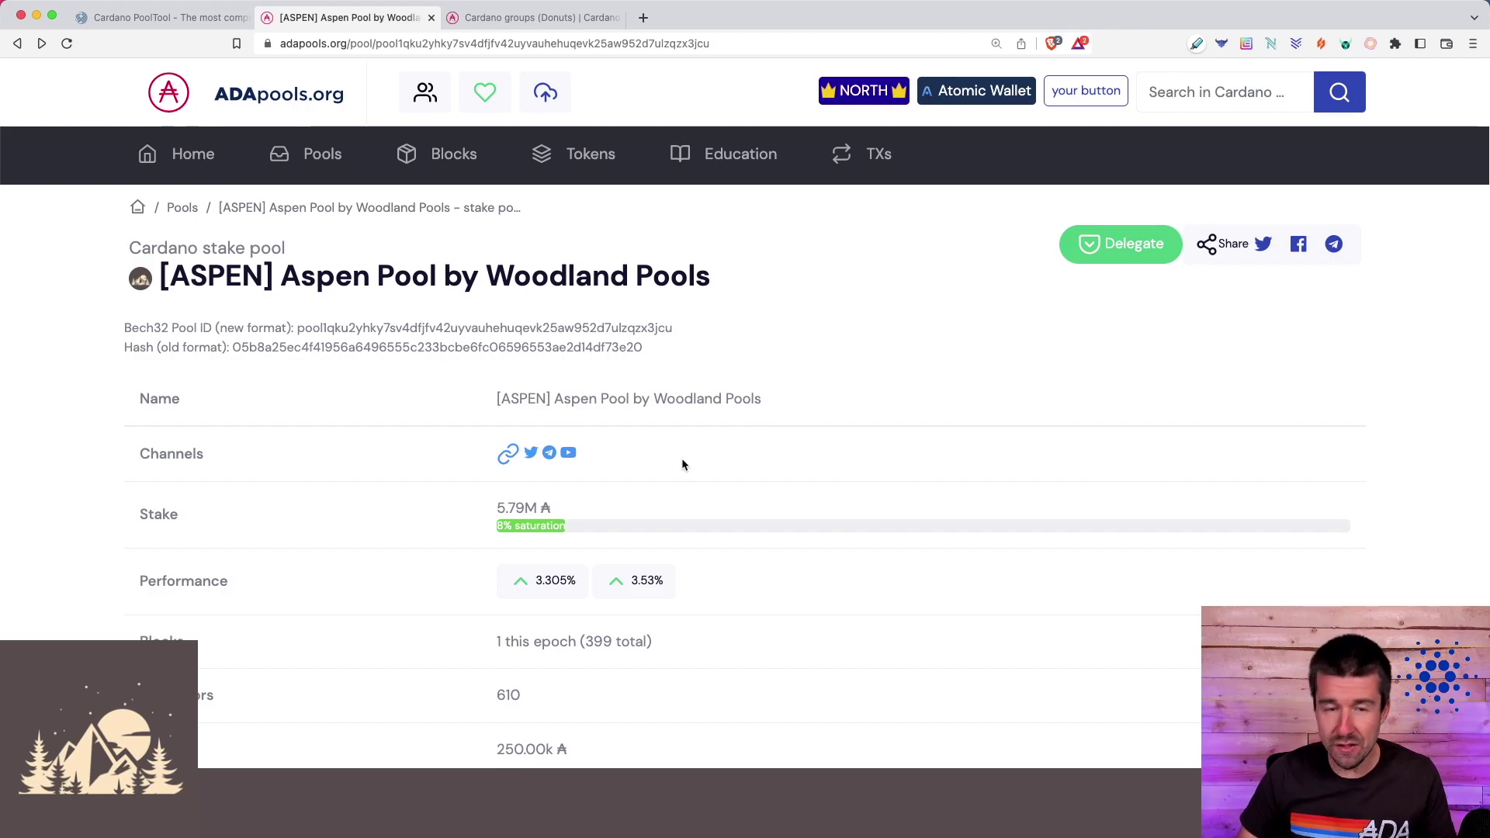
{"action": "key", "text": "ctrl+Tab"}
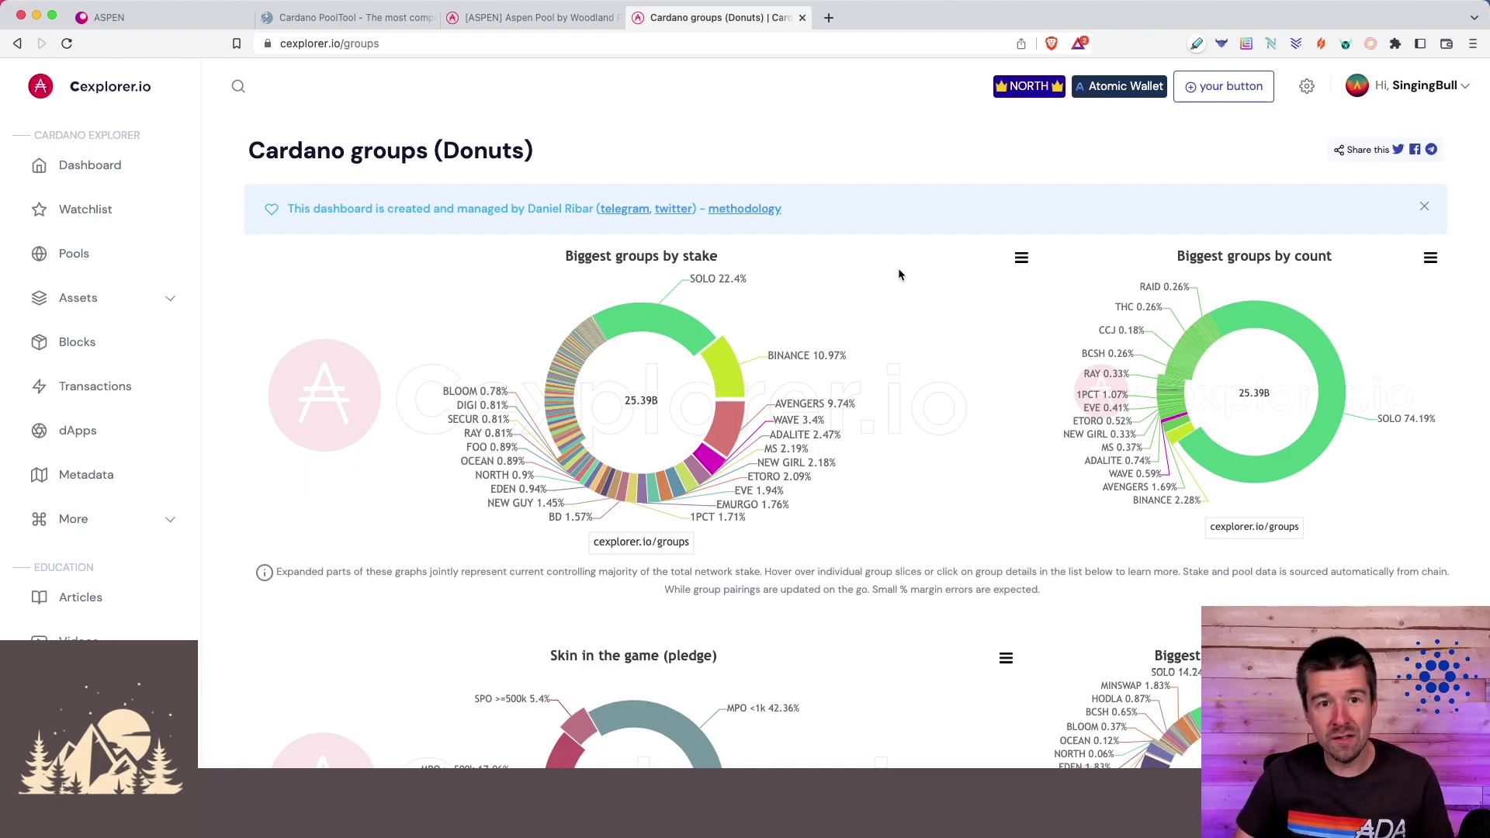
{"action": "key", "text": "super+2"}
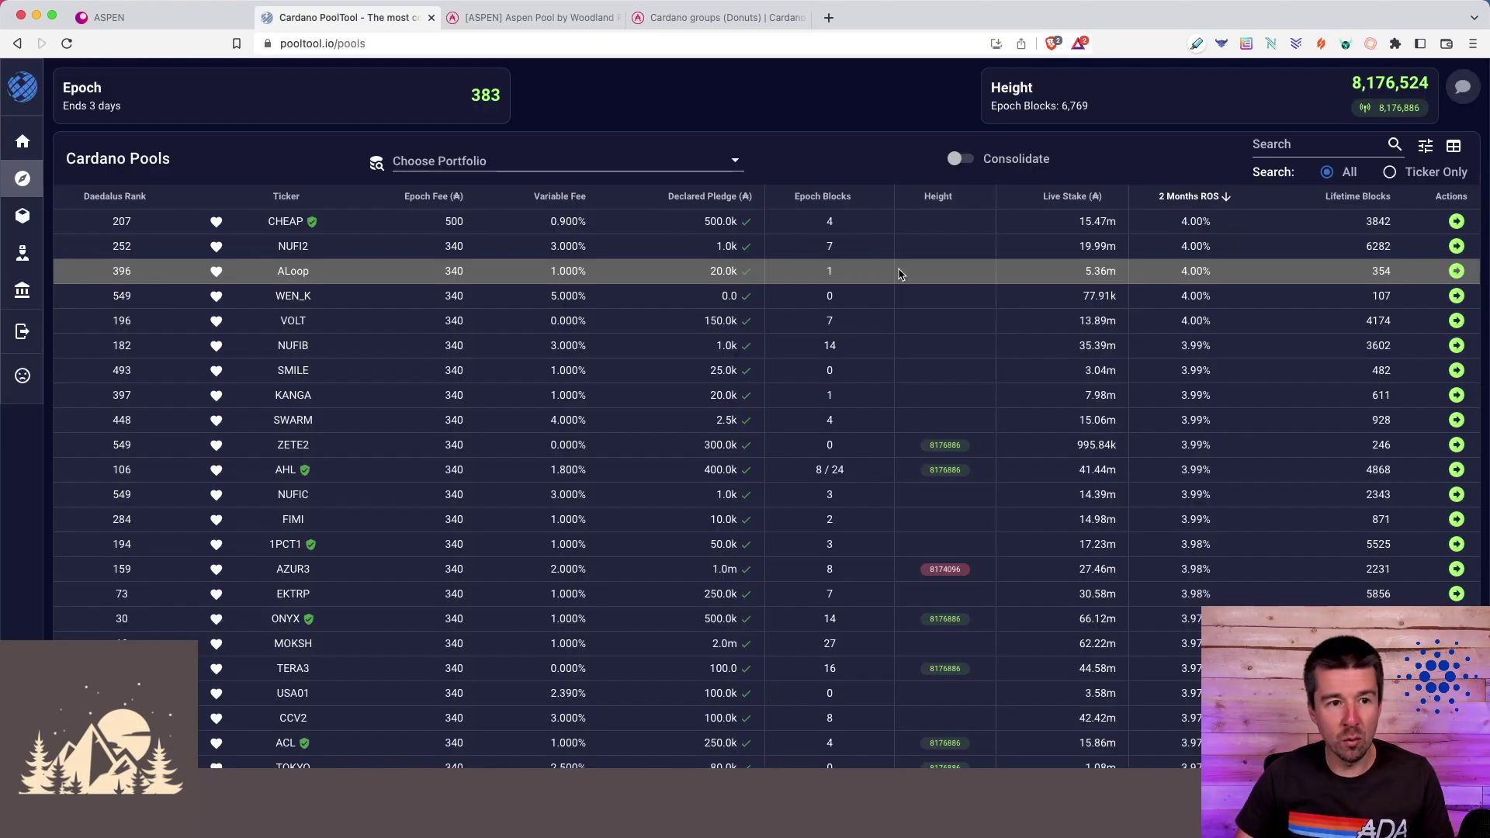
{"action": "key", "text": "super+1"}
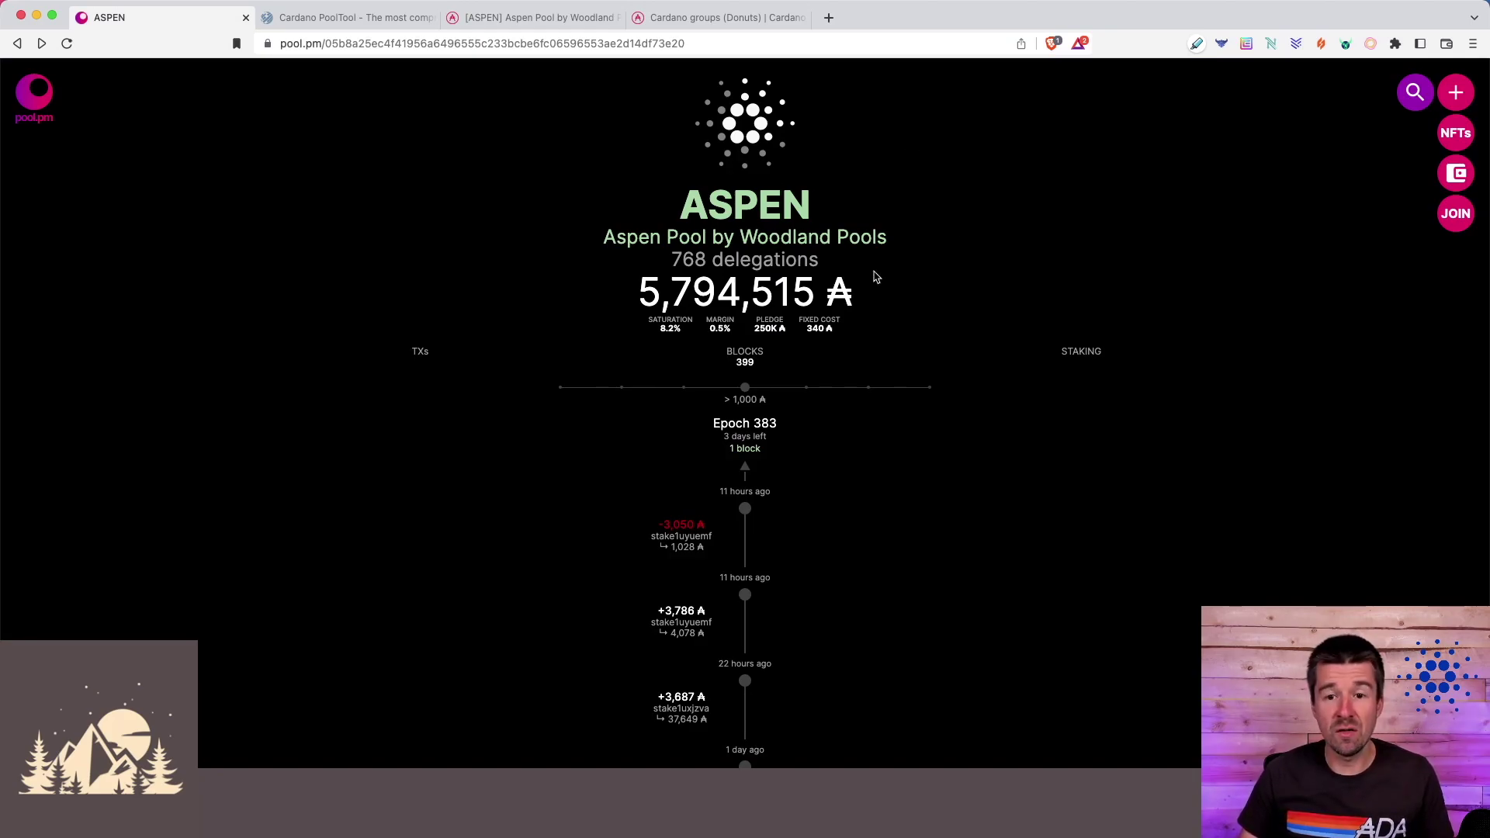
{"action": "left_click", "coordinate": [775, 134]}
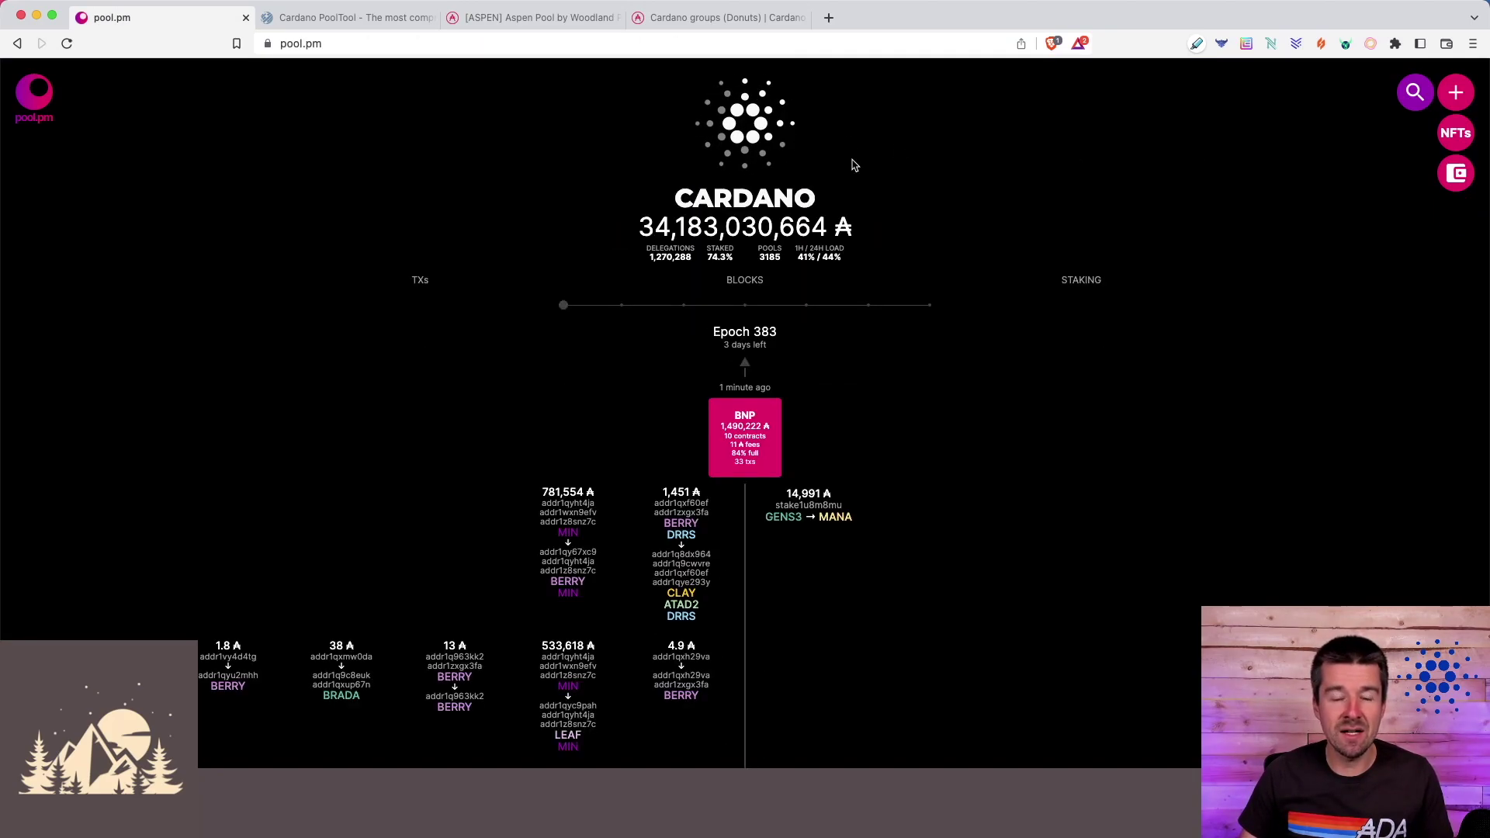
{"action": "key", "text": "super+bracketleft"}
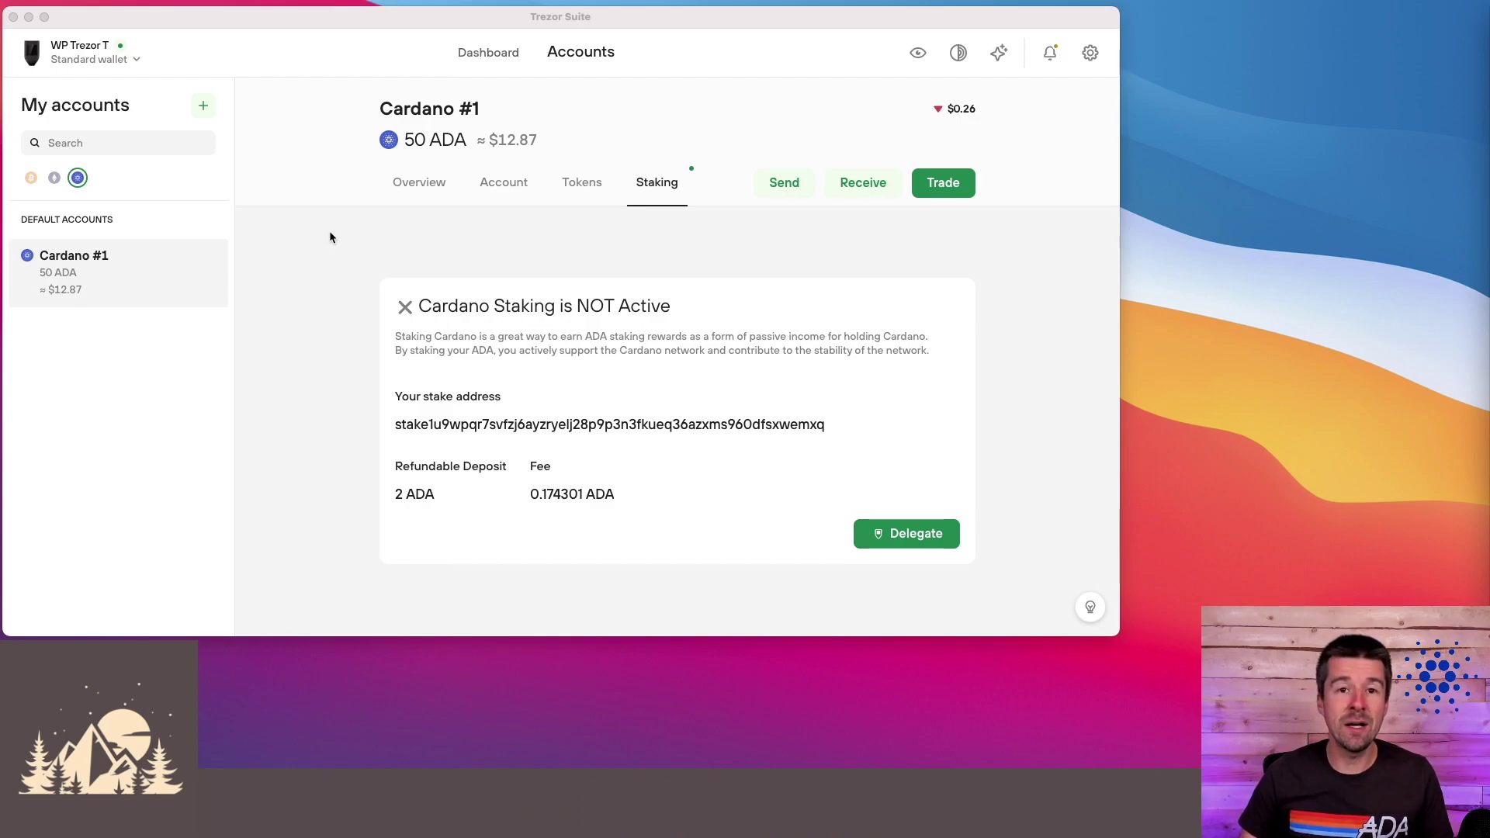
- Bring Trezor Suite forward on the Cardano #1 Staking tab, with staking not yet active
{"action": "left_click", "coordinate": [329, 232]}
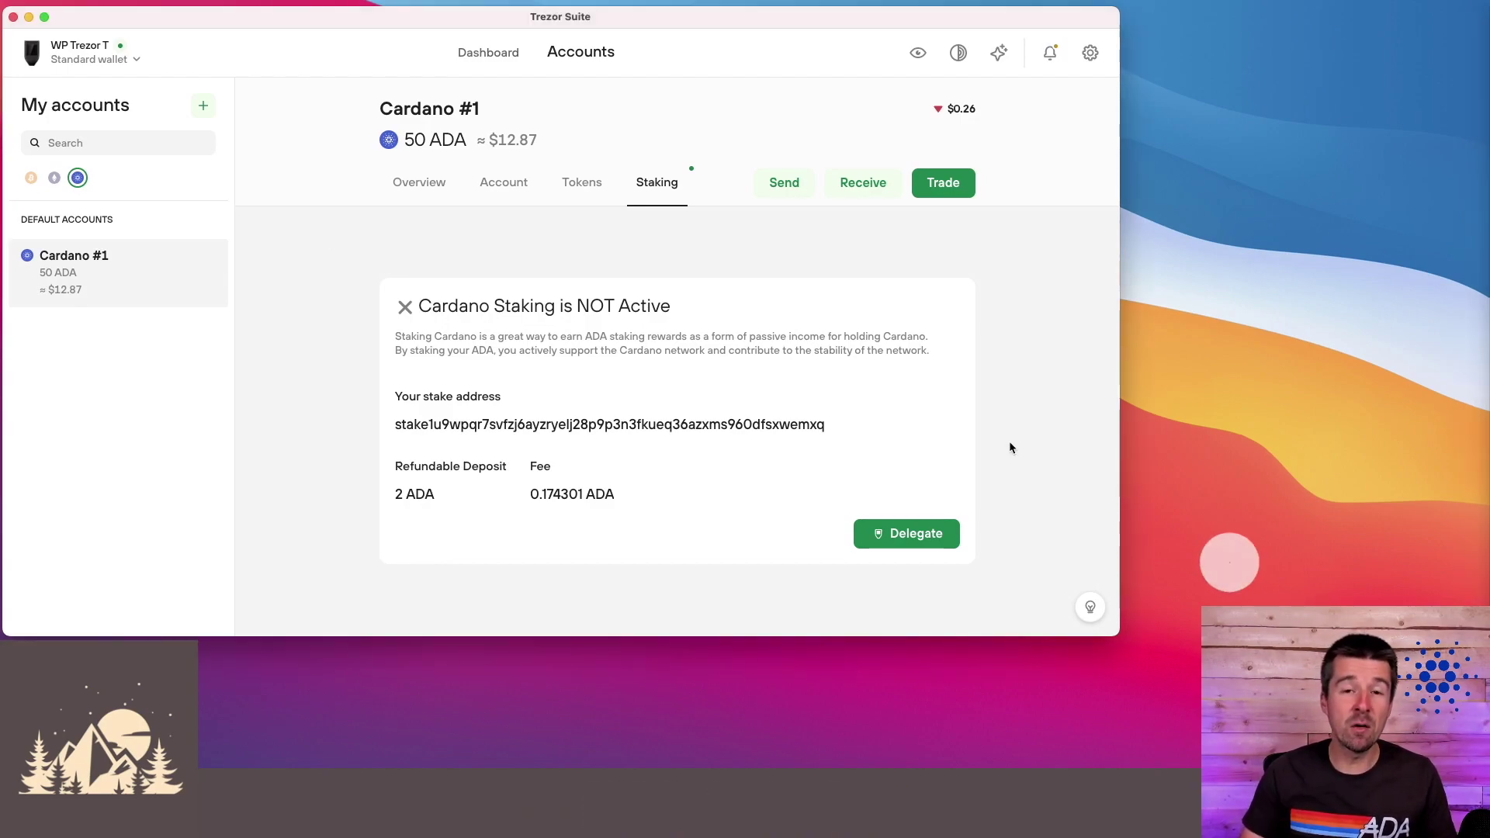